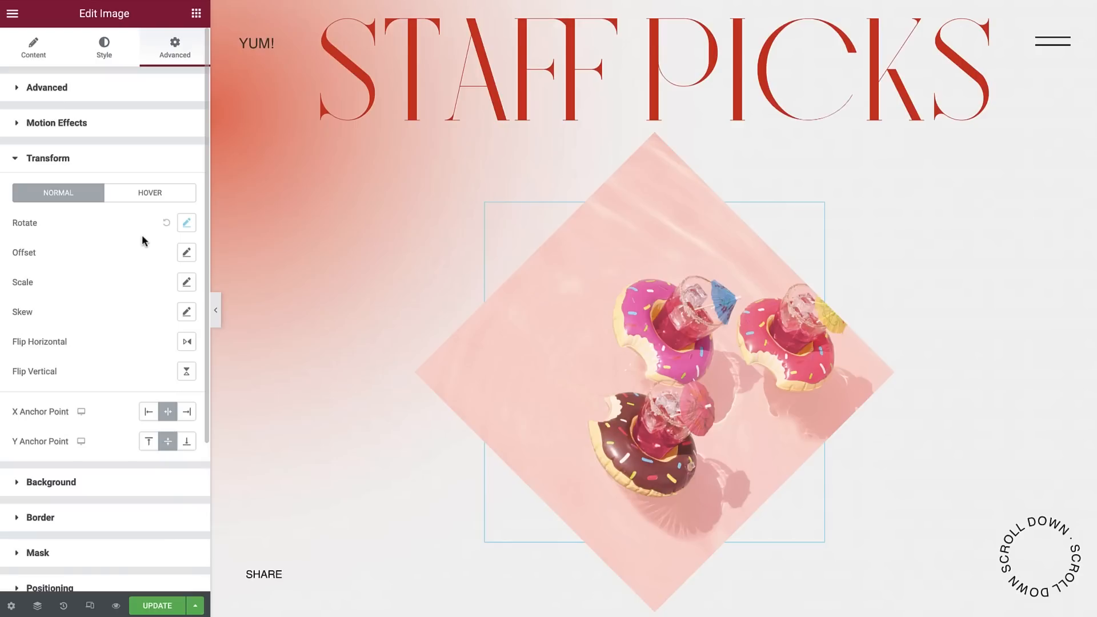
- Offset the rotated donut image so it overlaps the STAFF PICKS heading, and try flipping it horizontally
left_click(182, 253)
left_click(130, 256)
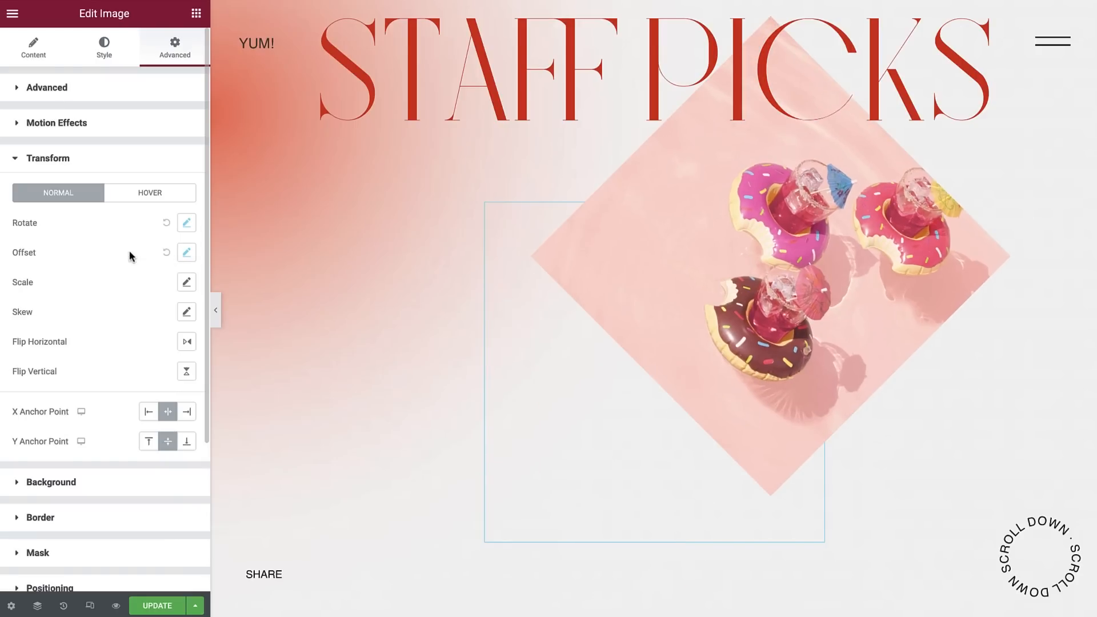
left_click(186, 343)
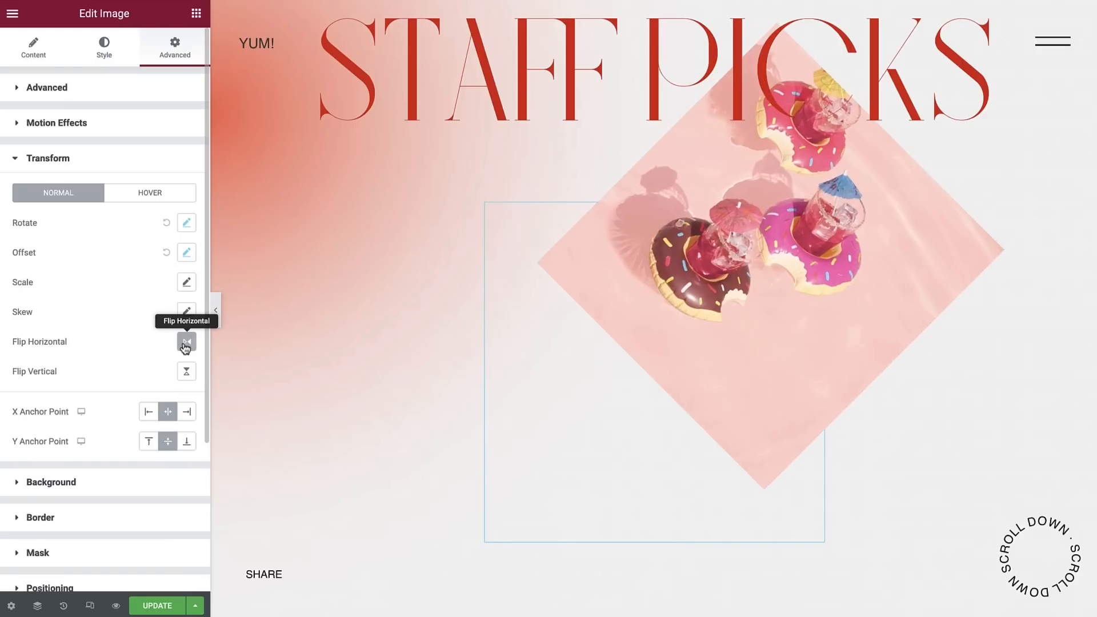
left_click(185, 345)
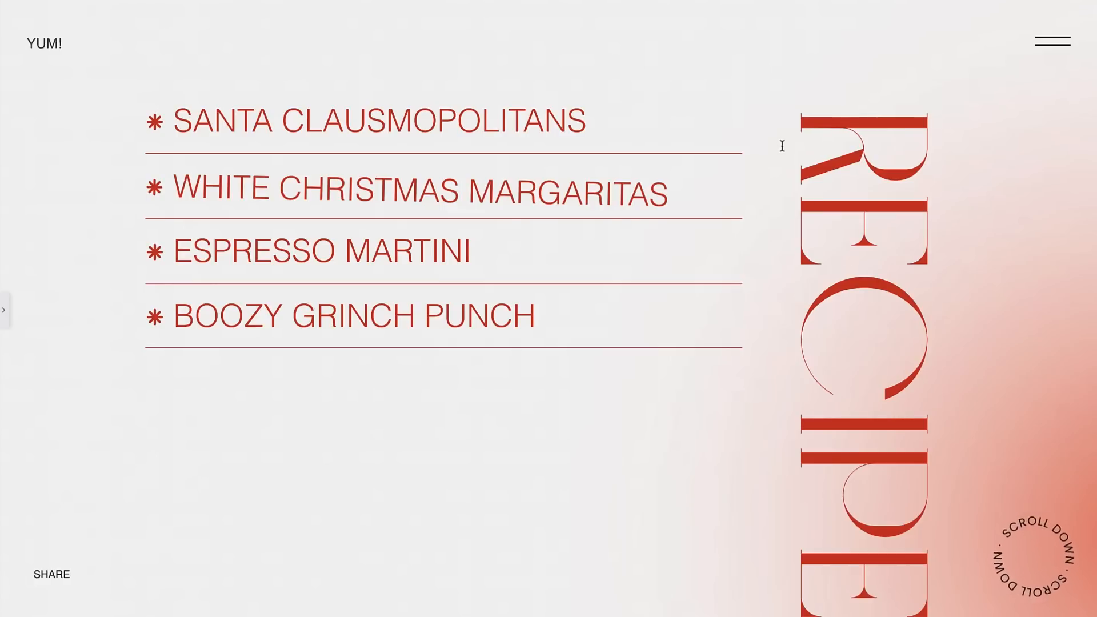
- Bring back the editing panel and open the Transform settings of the donut image below the STAFF PICKS heading
scroll(780, 144, "up", 5)
scroll(783, 149, "up", 10)
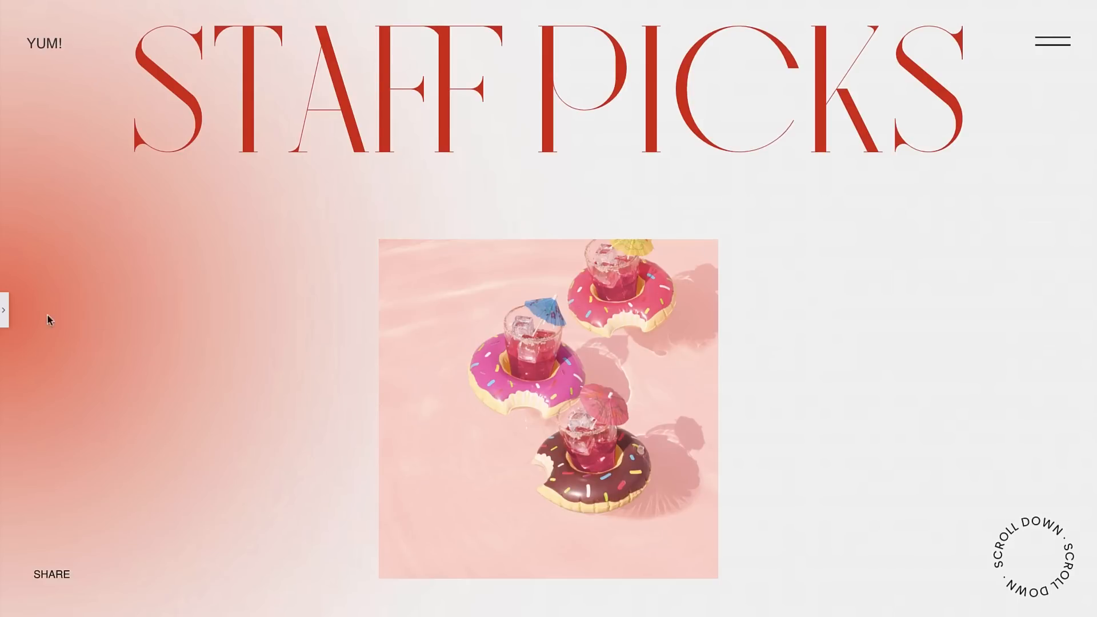
left_click(4, 309)
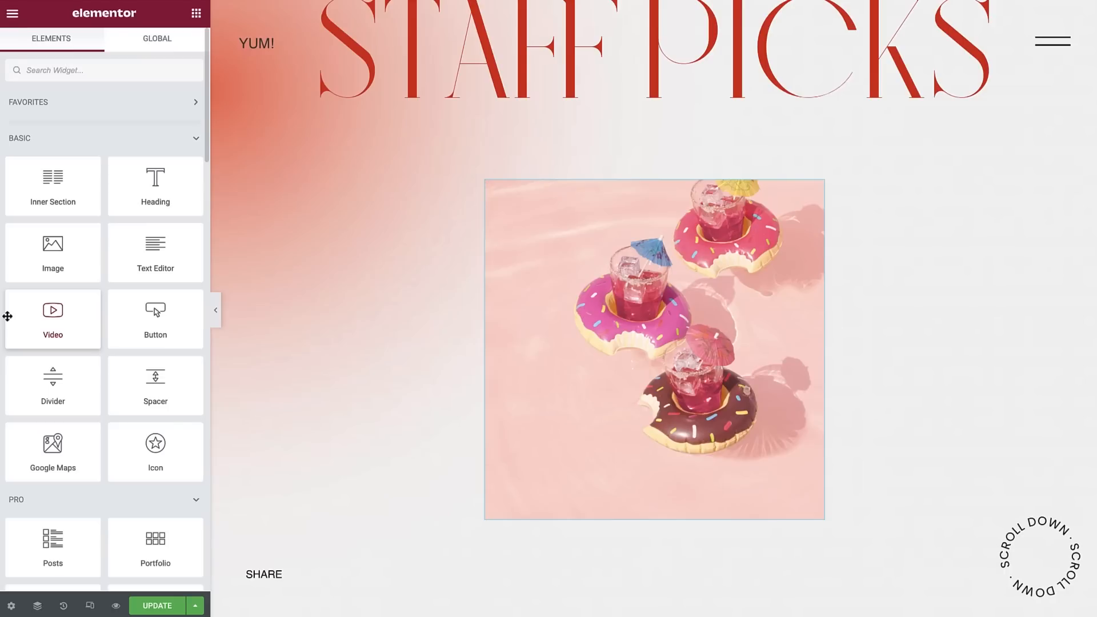
left_click(619, 331)
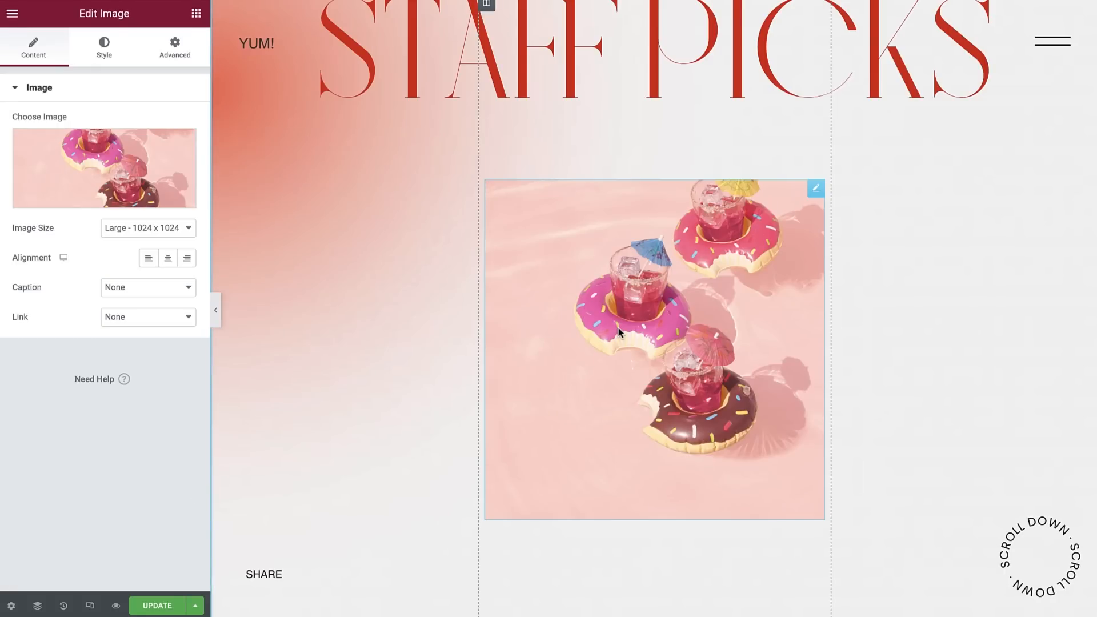
left_click(181, 58)
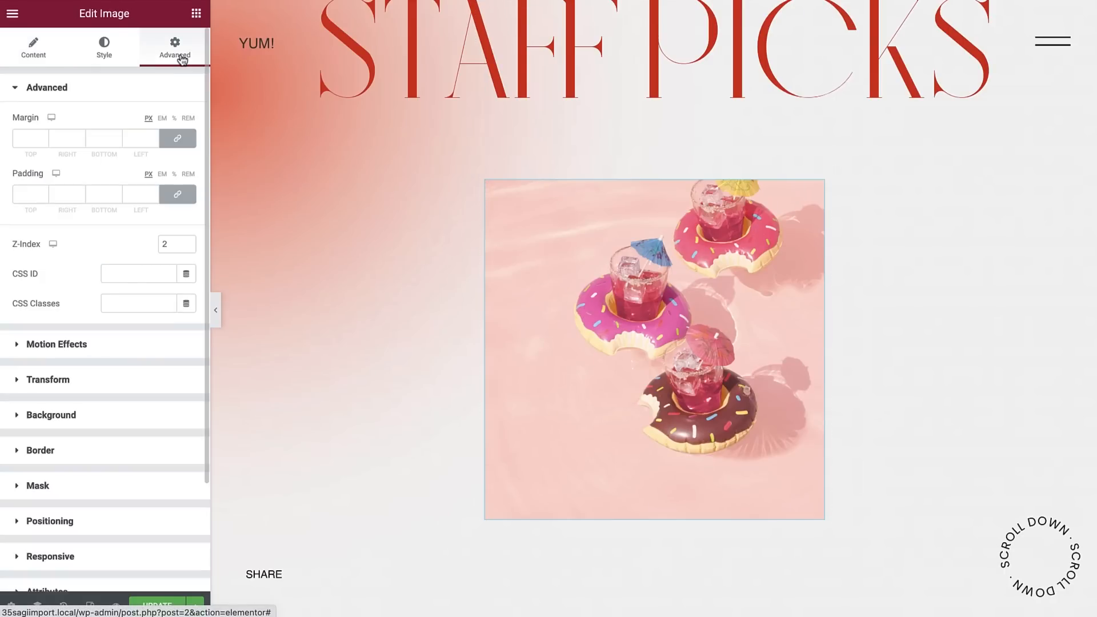
left_click(165, 84)
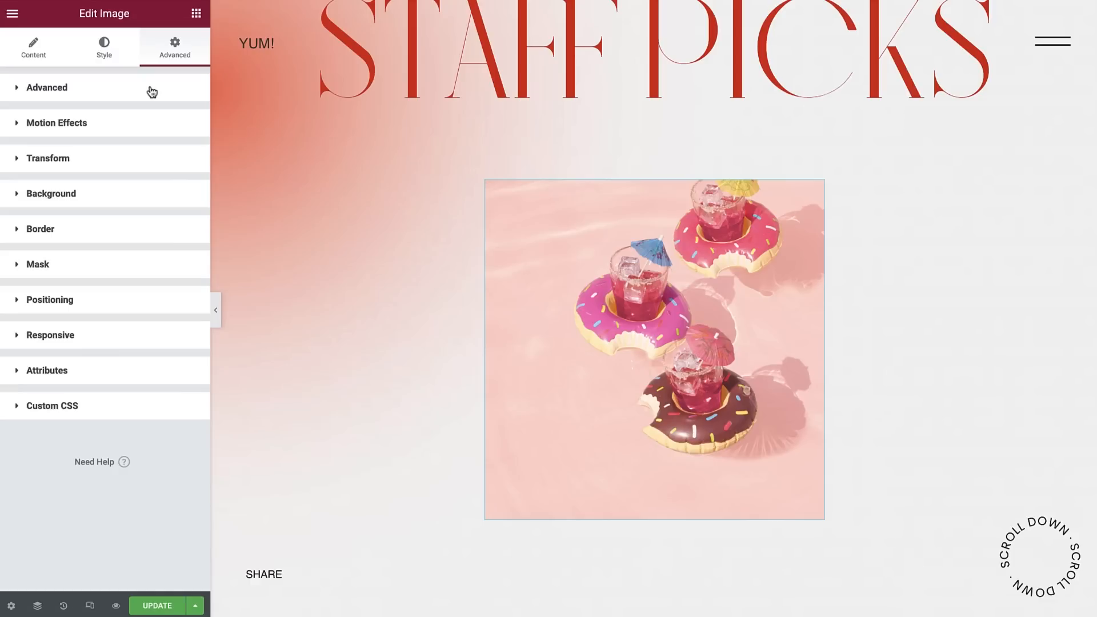
left_click(126, 167)
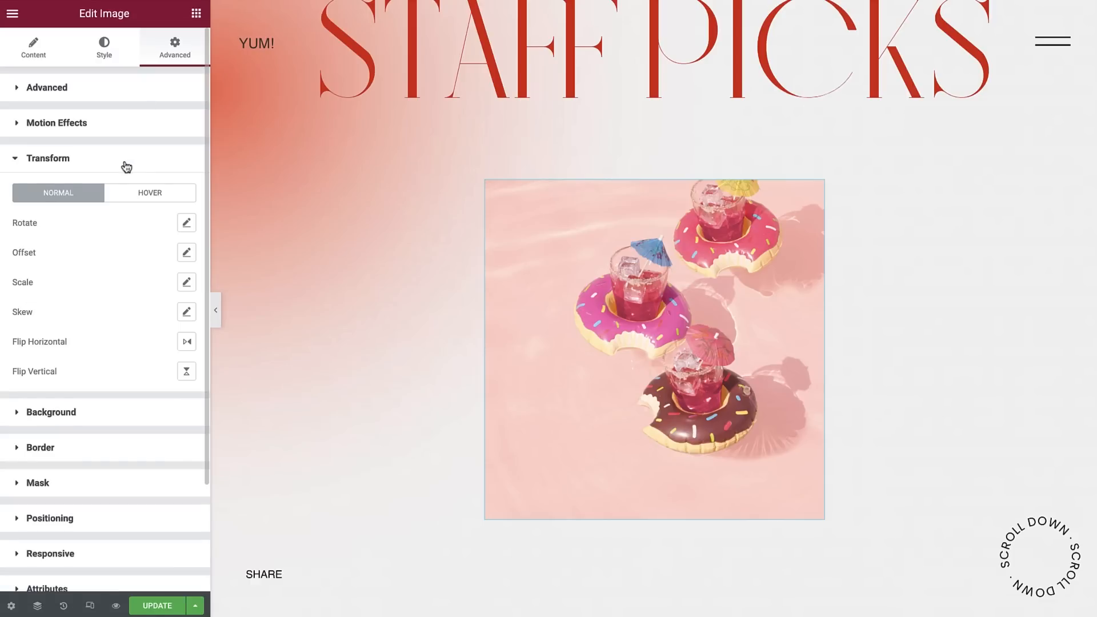
- Rotate the donut image to 45 degrees in its normal state
left_click(184, 222)
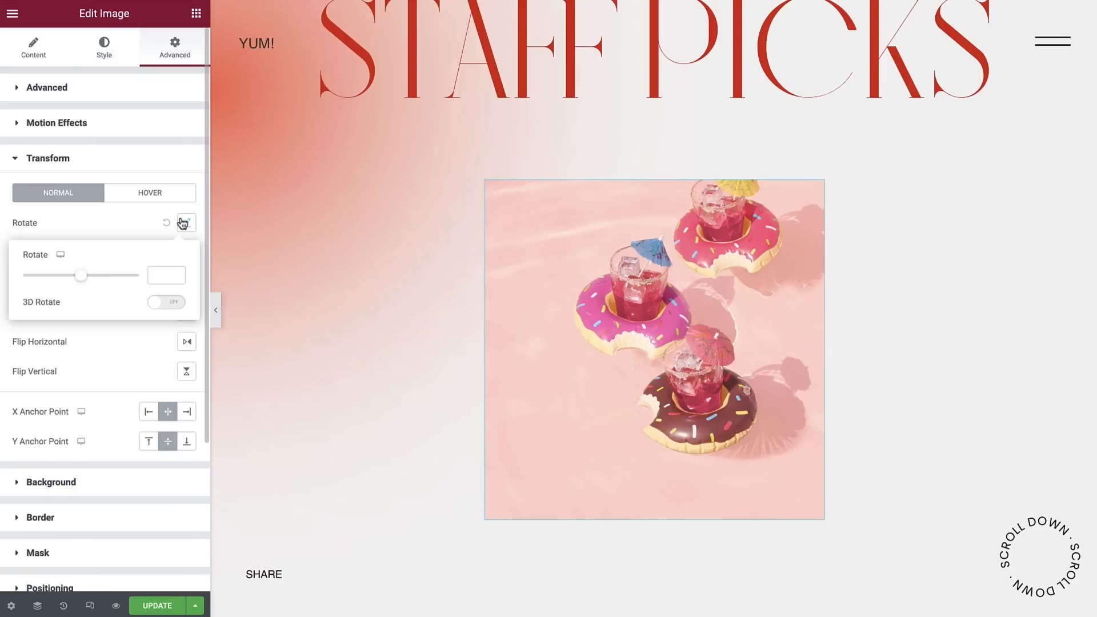
left_click_drag(81, 276, 90, 278)
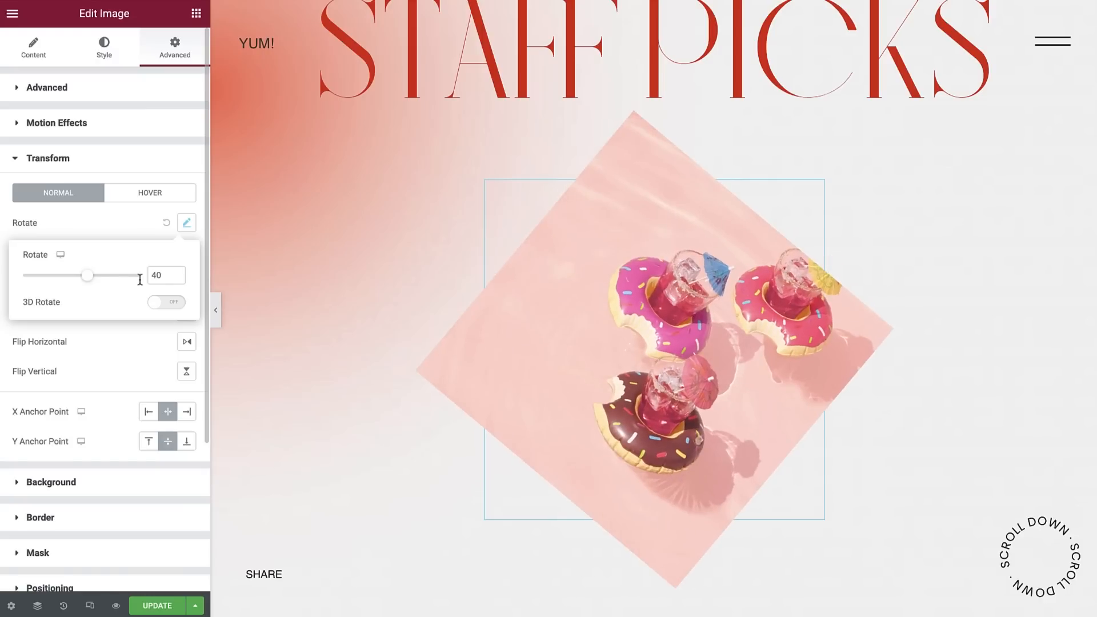
left_click(175, 273)
left_click(176, 273)
left_click(176, 273)
left_click(175, 273)
left_click(175, 273)
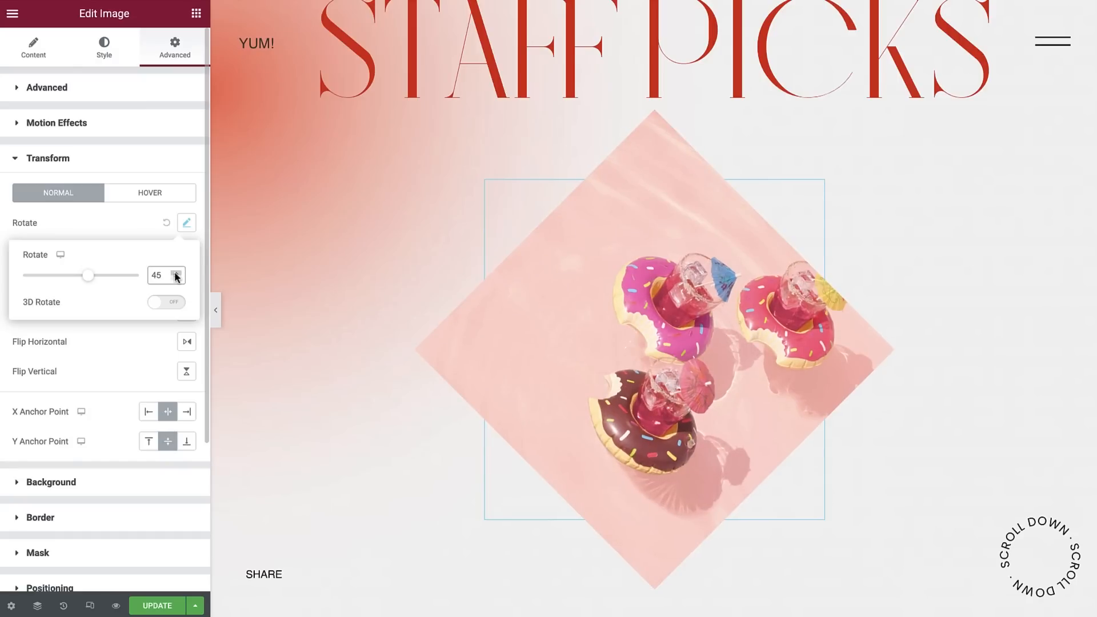
- Enable 3D Rotate for the image and set its perspective to about 55
left_click(166, 302)
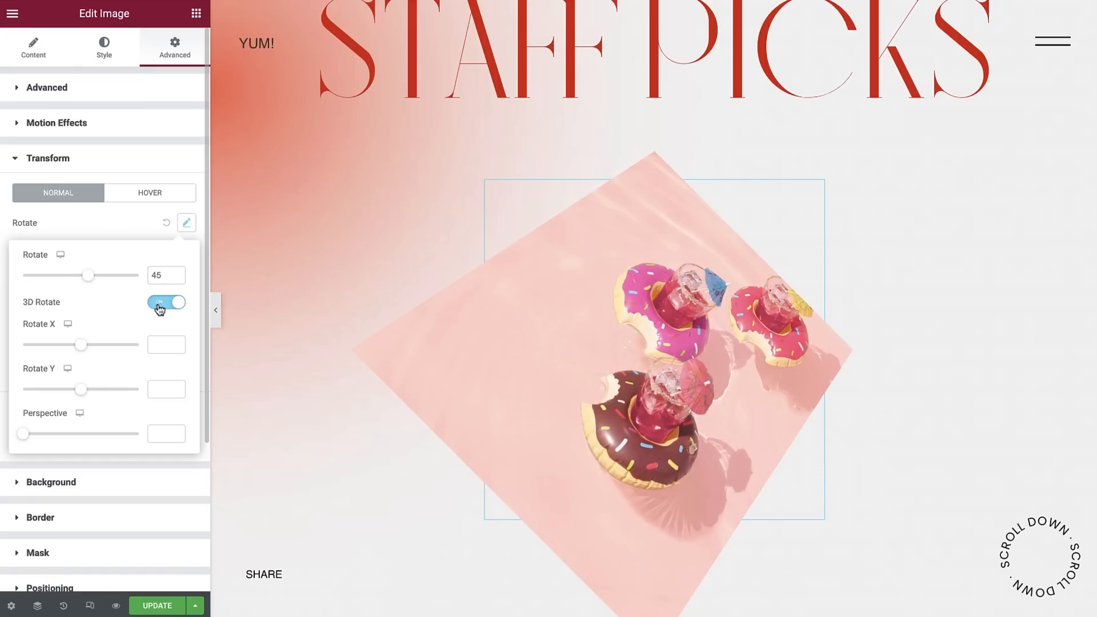
left_click(25, 436)
left_click_drag(25, 437, 29, 437)
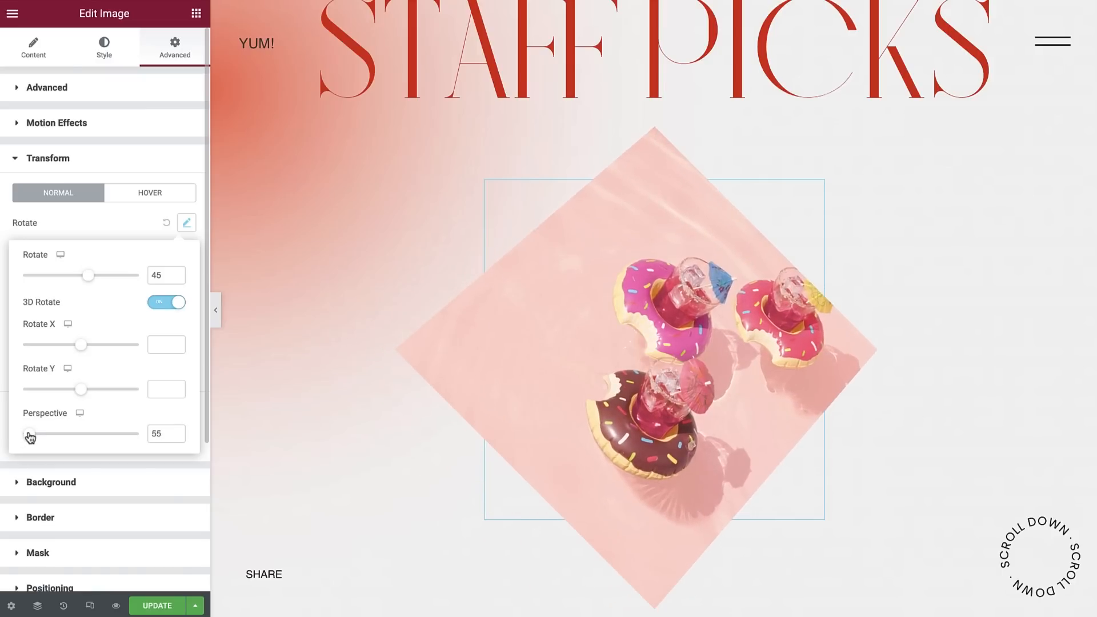
- Try X-axis rotations of the image such as 2 and -2, and clear the Rotate X value
left_click(179, 342)
left_click(177, 343)
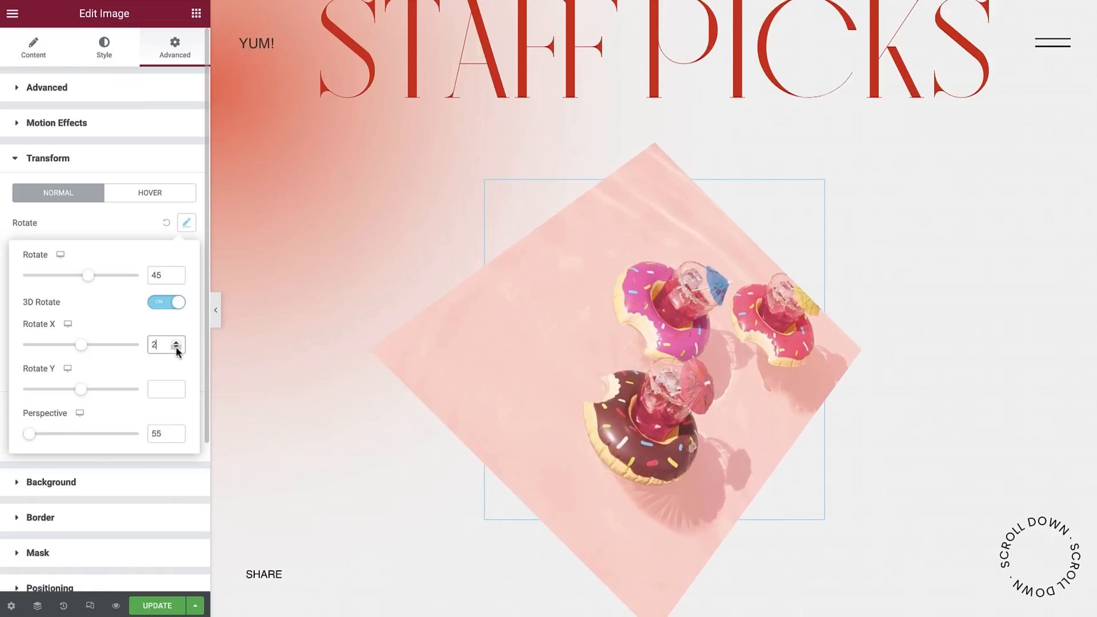
left_click(176, 348)
left_click(176, 348)
left_click(176, 348)
left_click(177, 347)
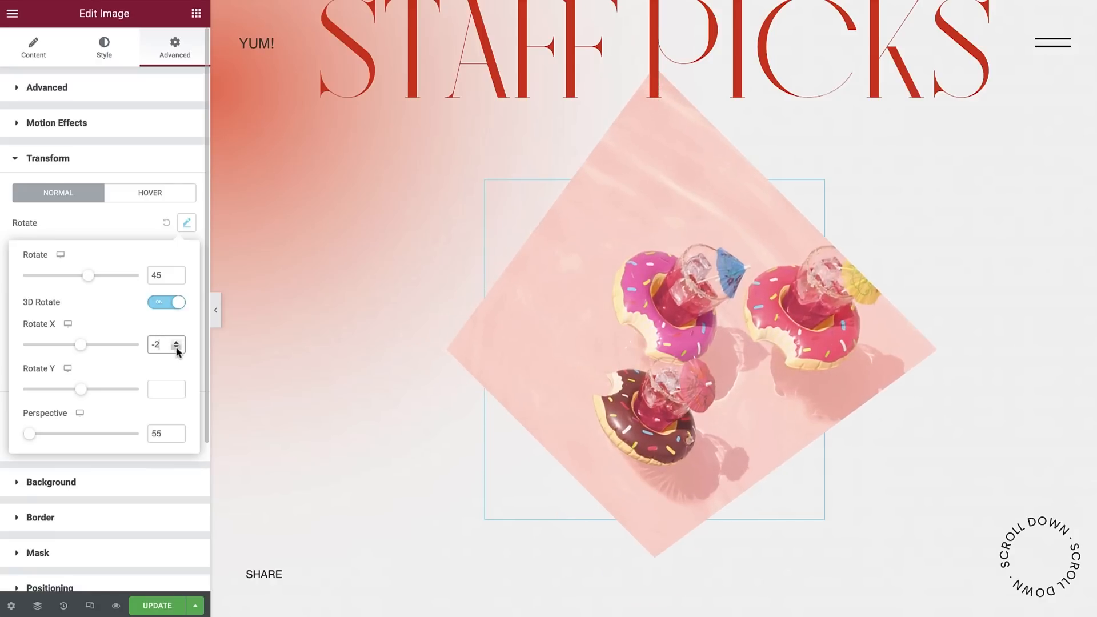
left_click(177, 348)
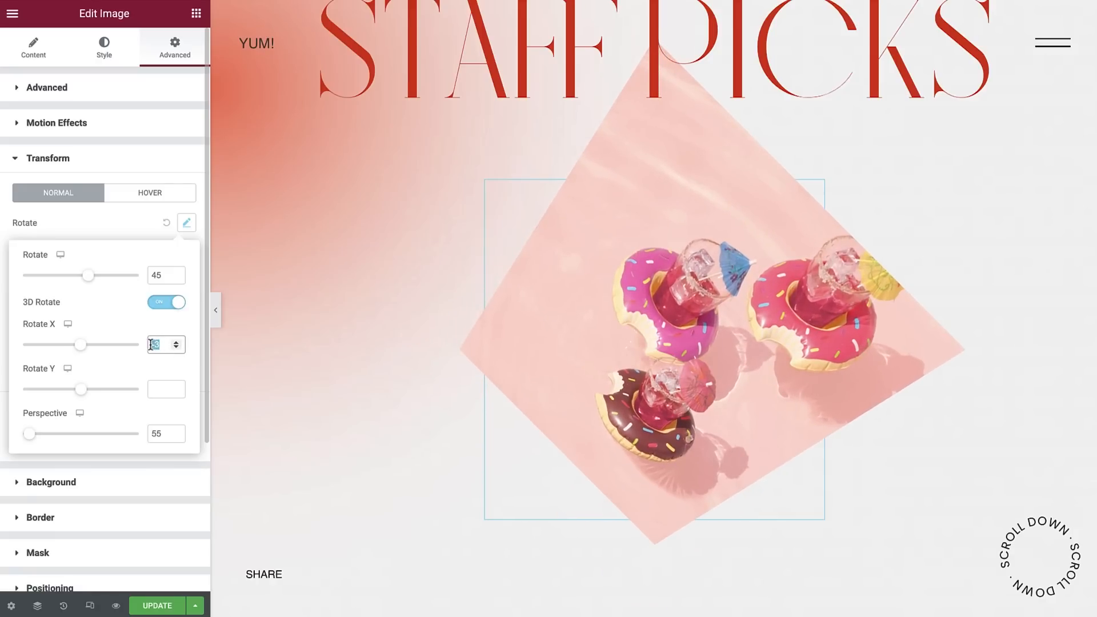
key("BackSpace")
- Try several small Y-axis rotations of the image starting at 1, and reset all of its rotation settings
left_click(177, 387)
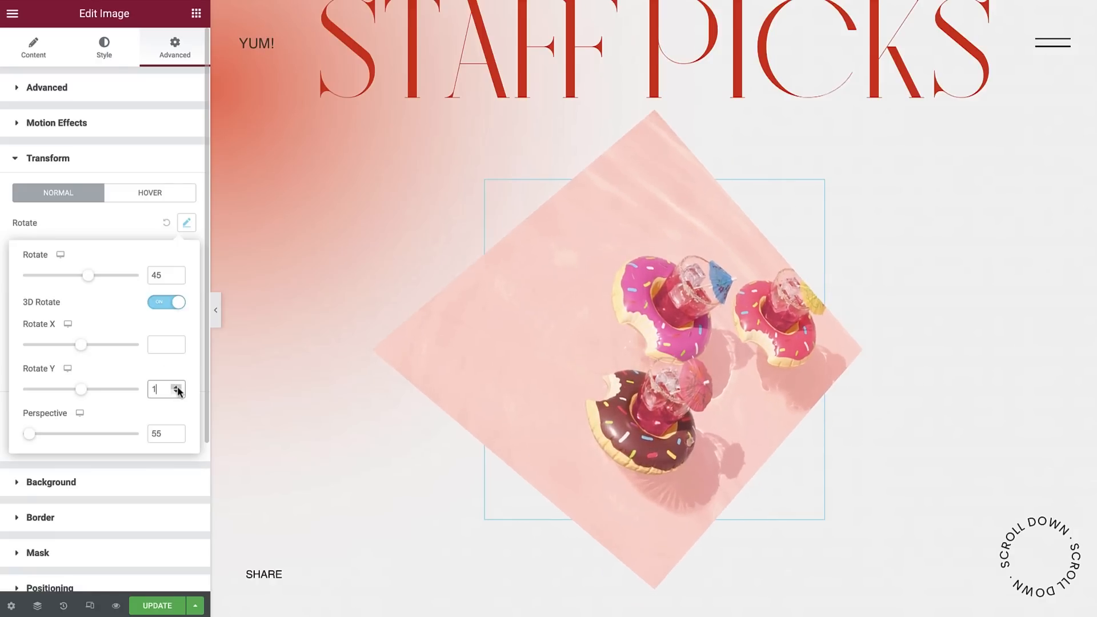
left_click(177, 387)
left_click(177, 387)
left_click(177, 391)
left_click(177, 391)
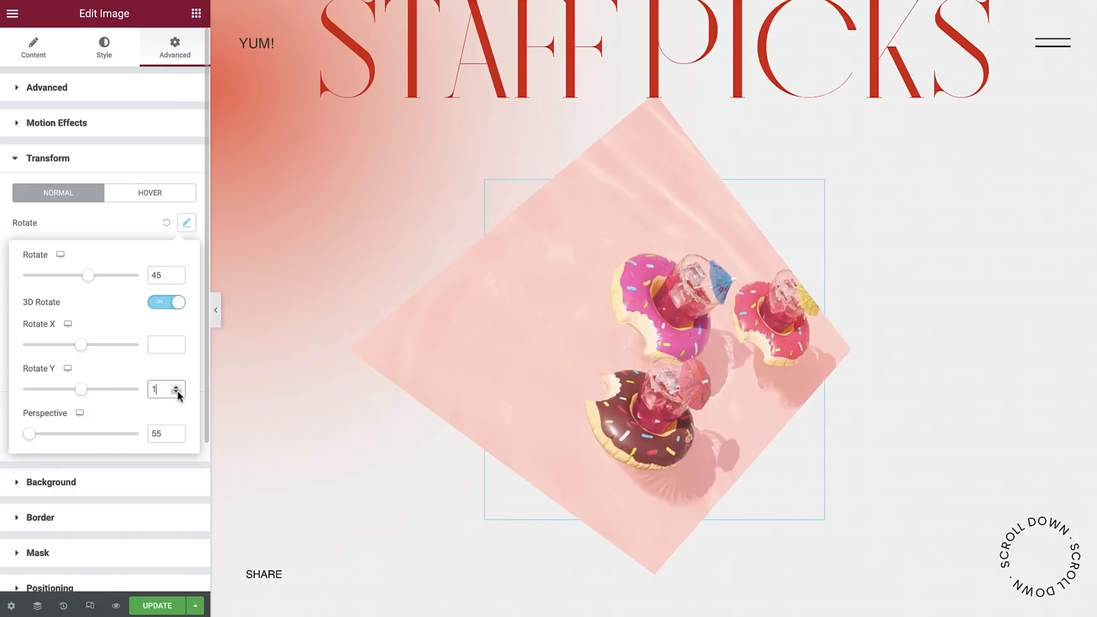
left_click(177, 390)
left_click(177, 391)
left_click(177, 391)
left_click(177, 391)
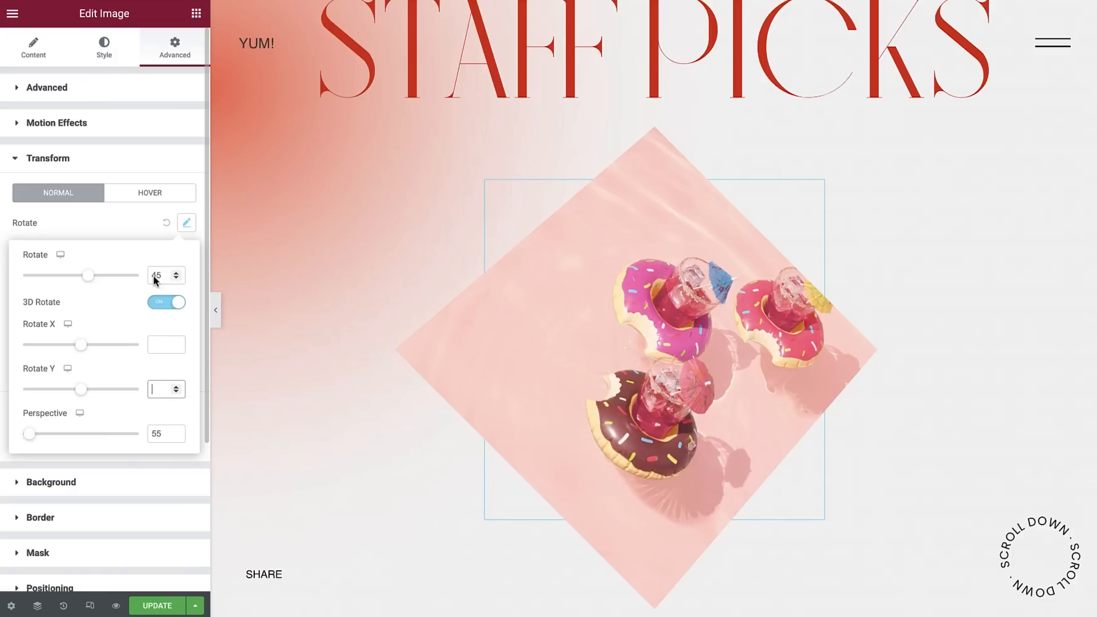
left_click(164, 222)
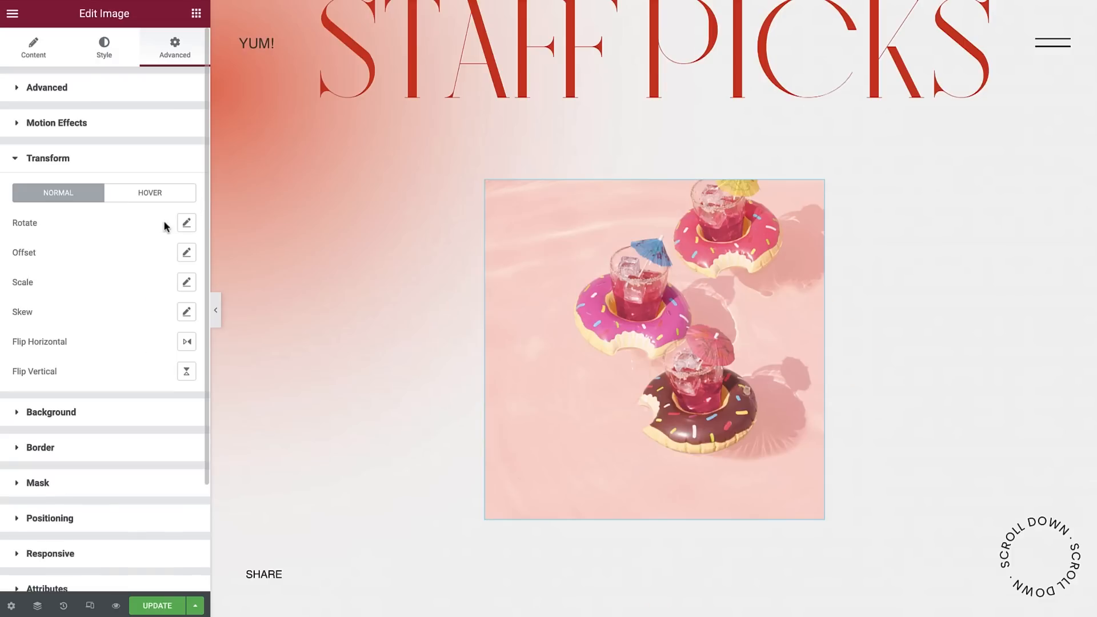
- Try an X offset of about -195 px, clear it, try a Y offset of about -232 px, and reset the image's offset
left_click(186, 254)
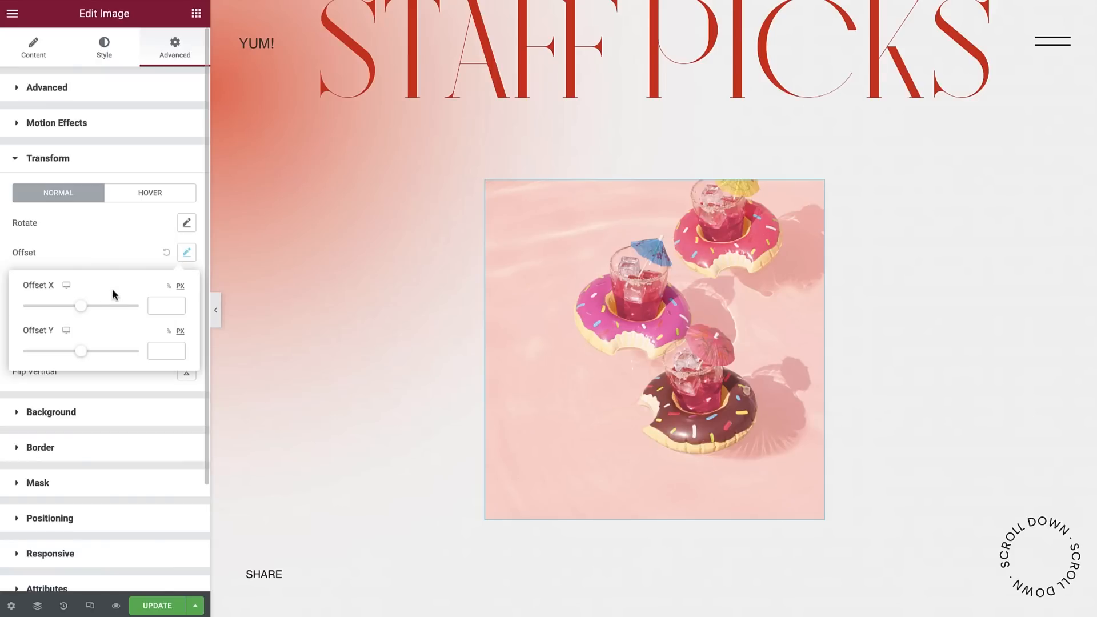
left_click_drag(86, 308, 71, 310)
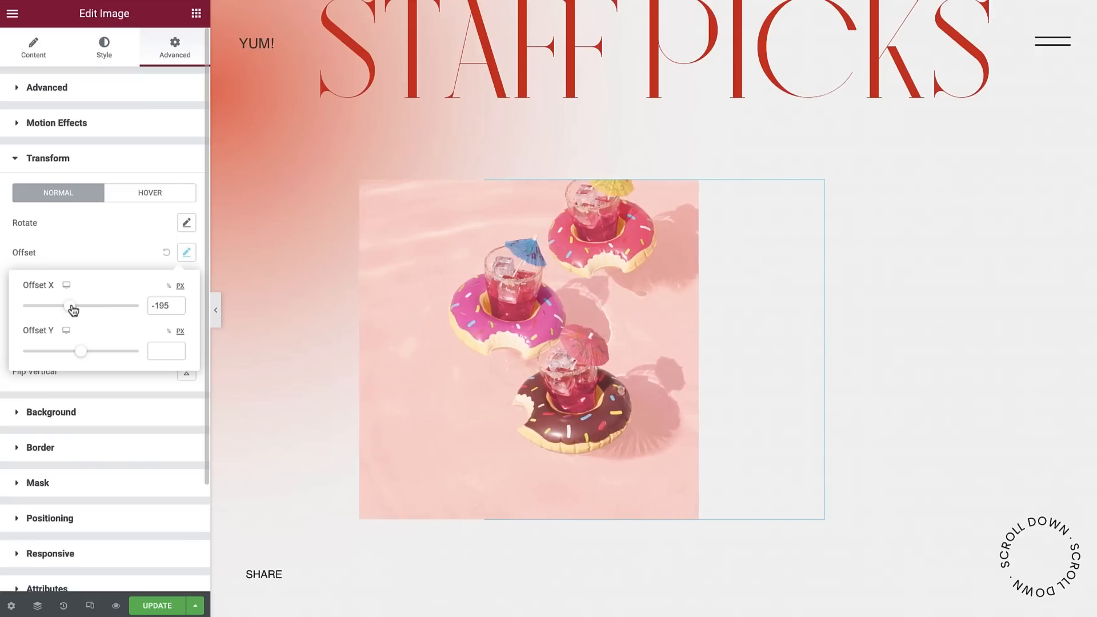
double_click(152, 304)
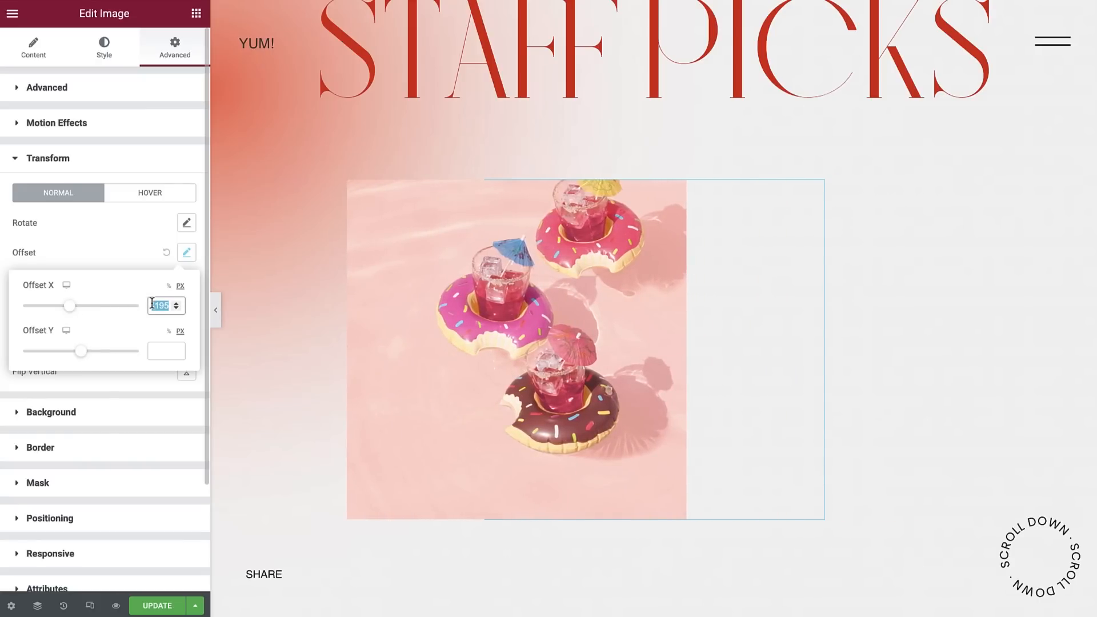
key("BackSpace")
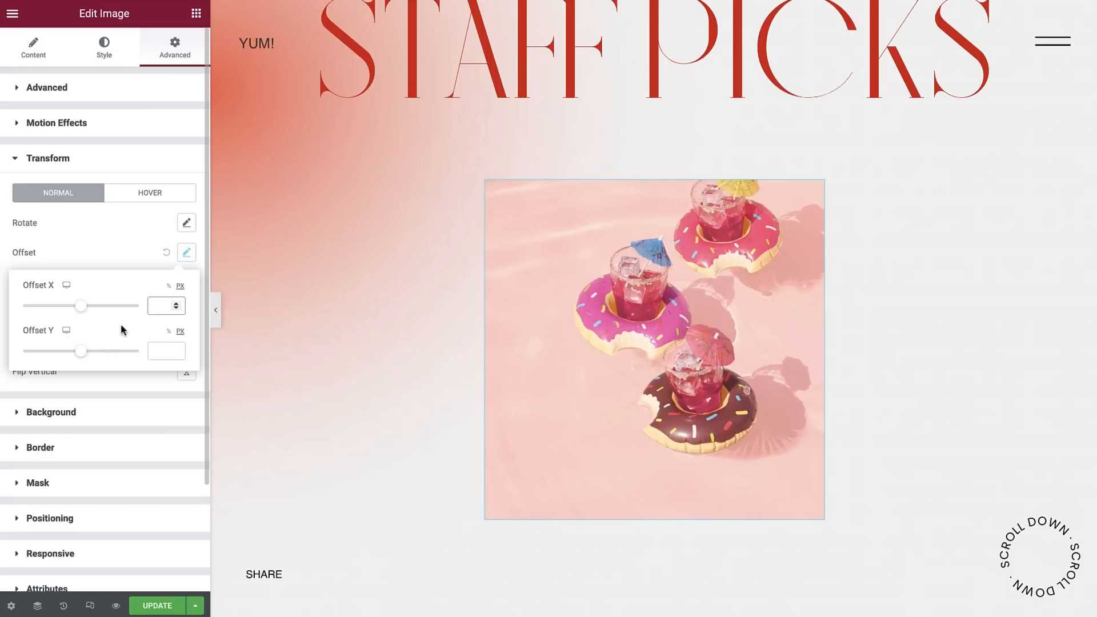
mouse_move(82, 350)
left_mouse_down()
mouse_move(91, 356)
mouse_move(70, 354)
left_mouse_up()
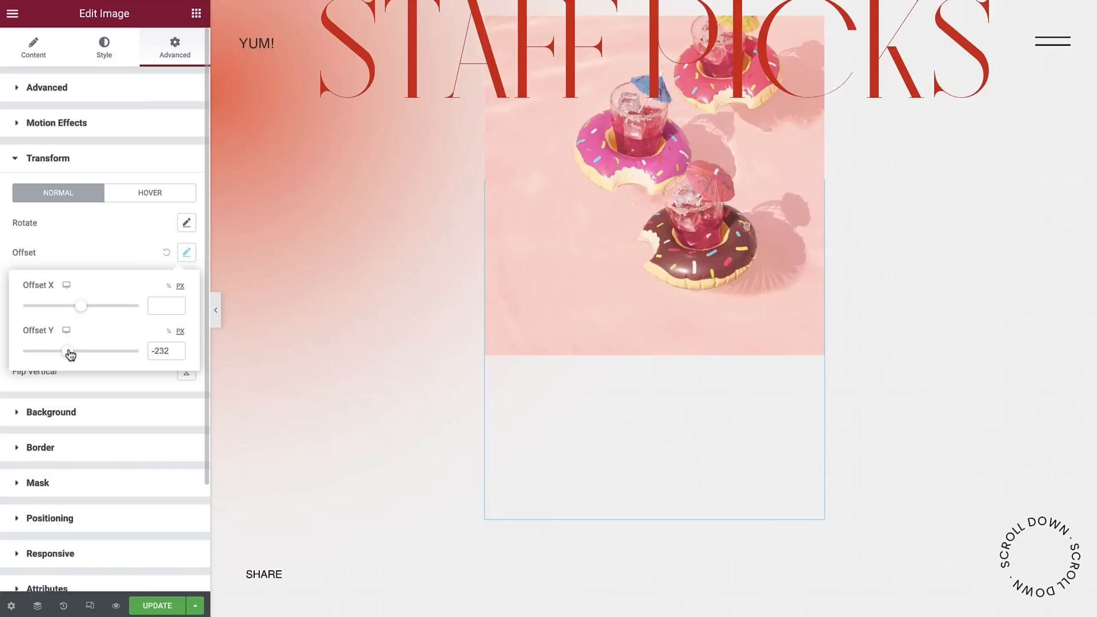
left_click(166, 253)
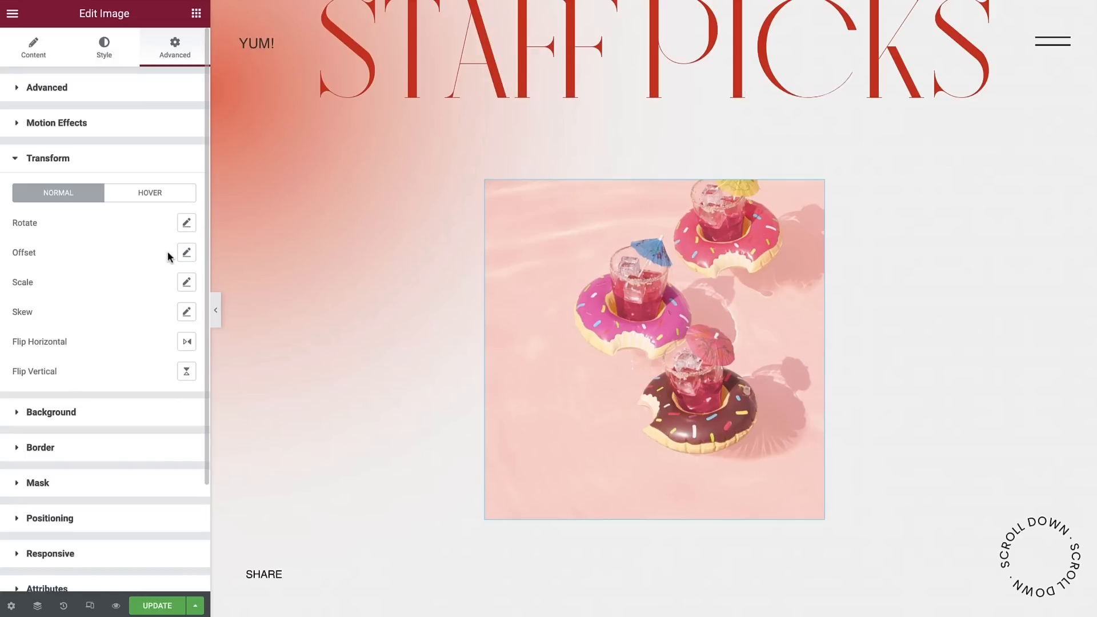
- Scale the donut image proportionally to 2.5
left_click(187, 283)
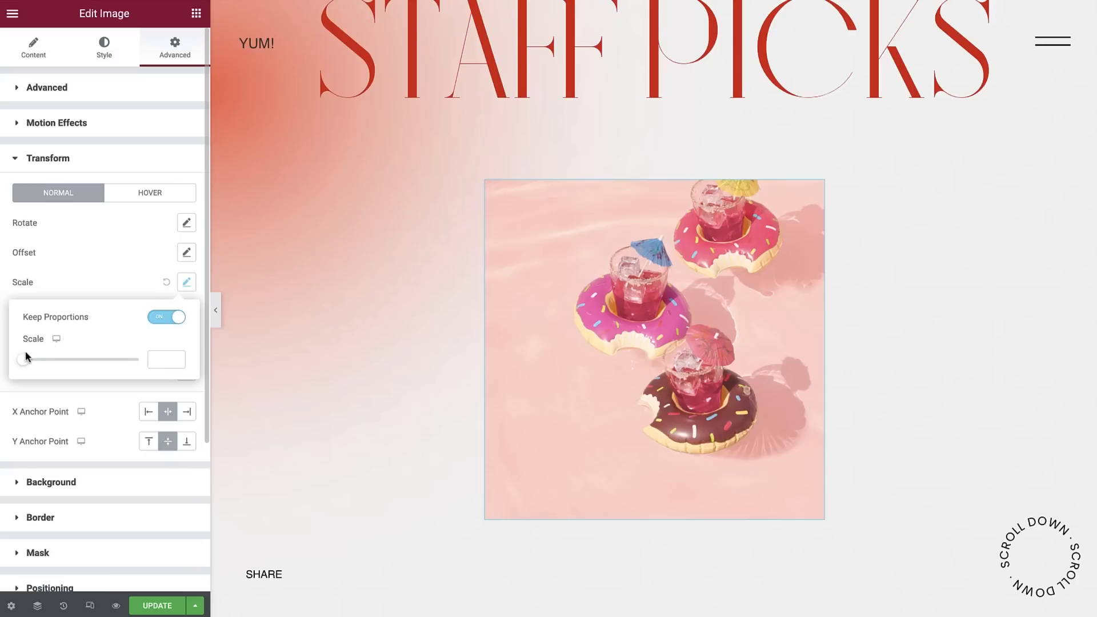
left_click_drag(25, 361, 139, 363)
left_click(162, 361)
type(".5")
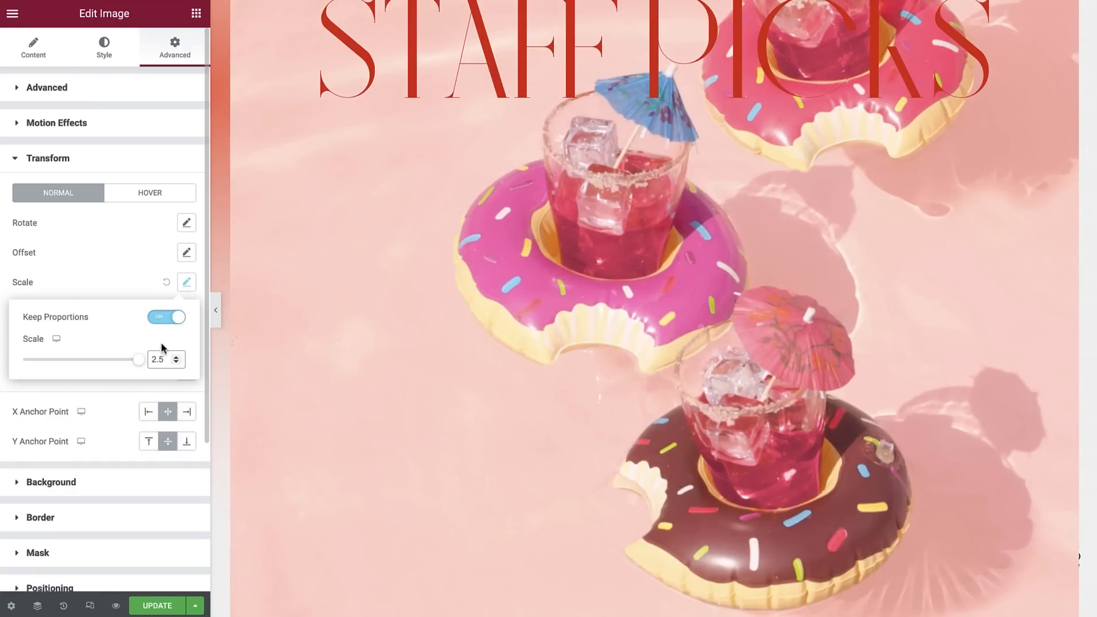
- Turn off Keep Proportions and scale the image to about 0.9 on X and 1.1 on Y
left_click(176, 319)
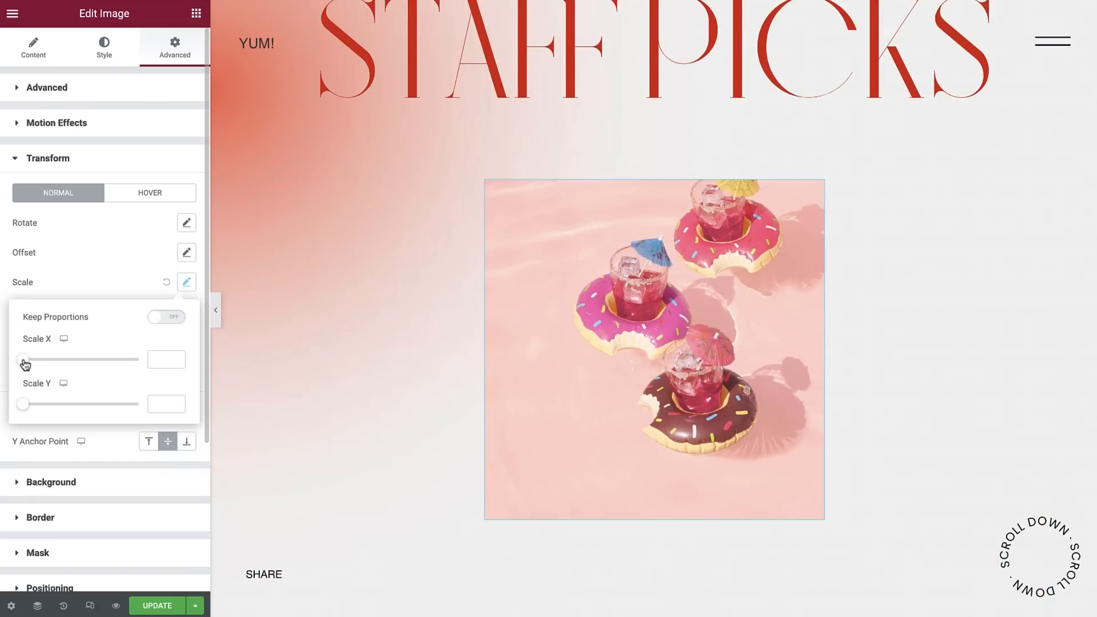
left_click_drag(29, 365, 75, 359)
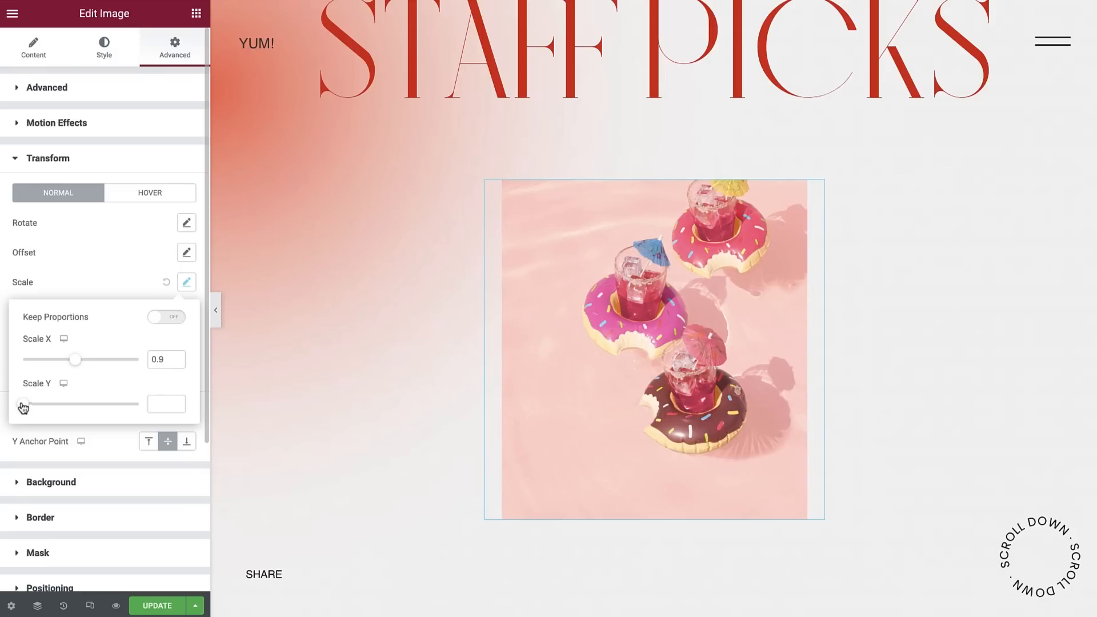
left_click_drag(25, 408, 86, 404)
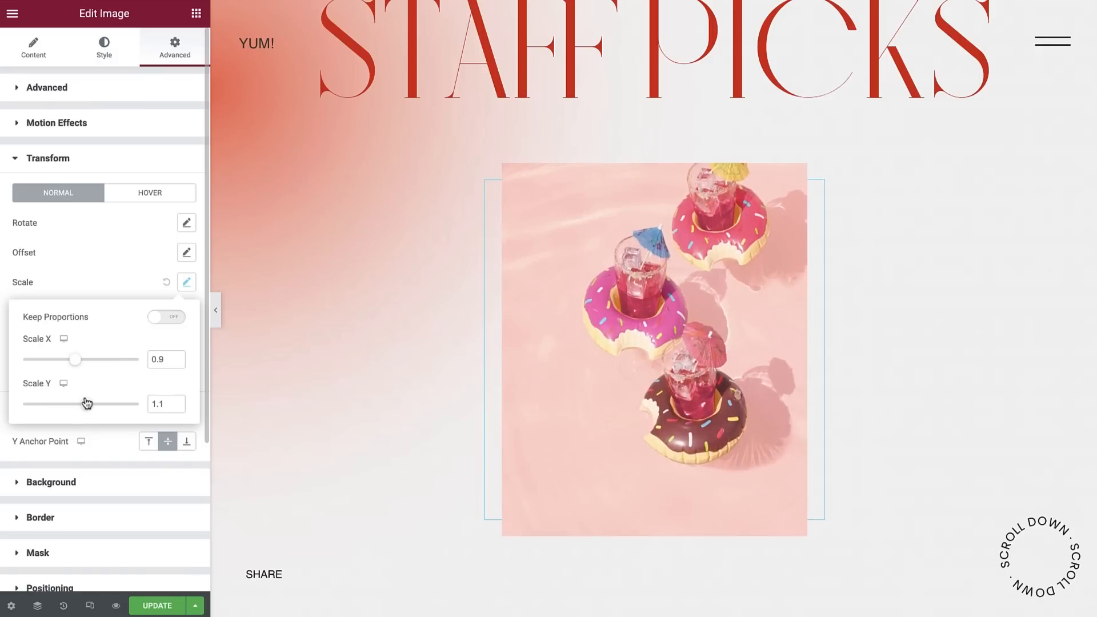
- Turn Keep Proportions back on, clear the scale value and reset the image's scale settings
left_click(166, 318)
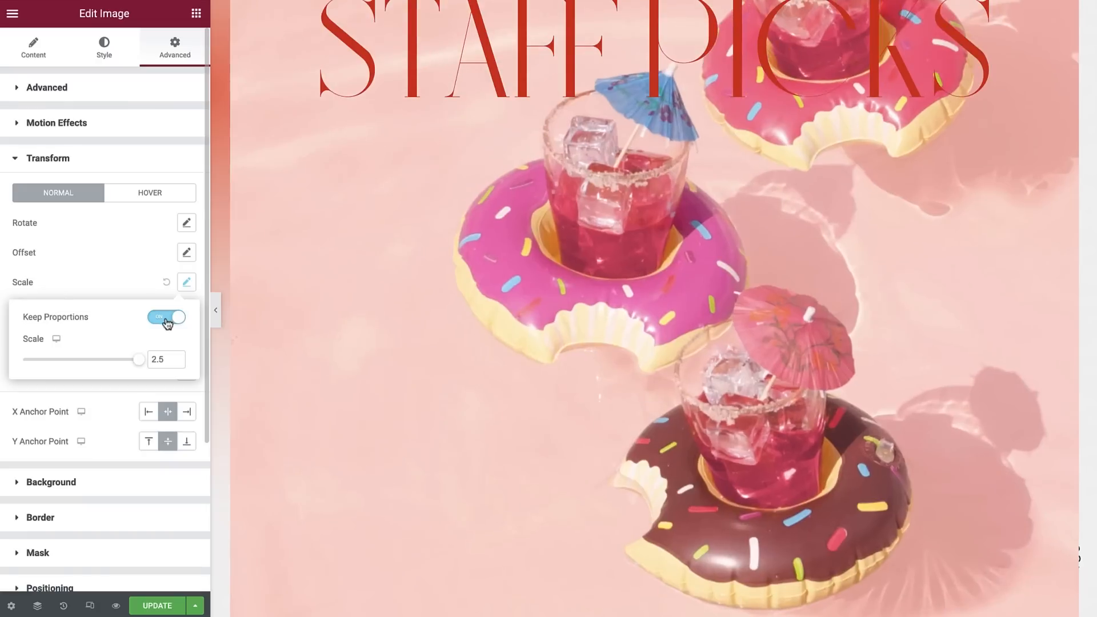
double_click(160, 359)
key("BackSpace")
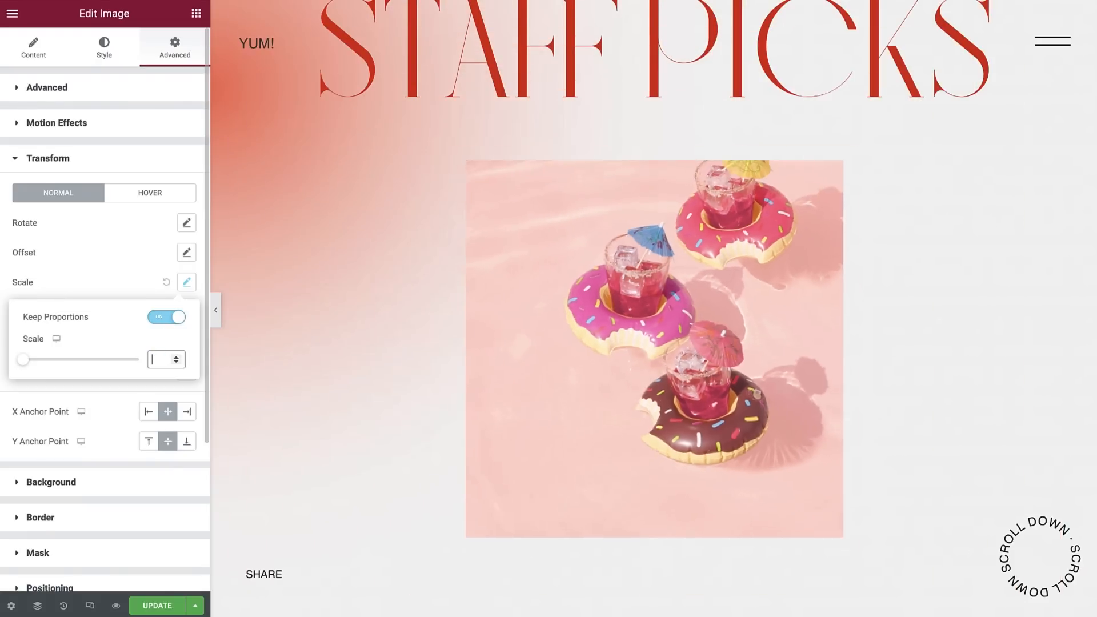
left_click(167, 282)
- Try a Skew X of 40 on the donut image and clear the value
left_click(186, 312)
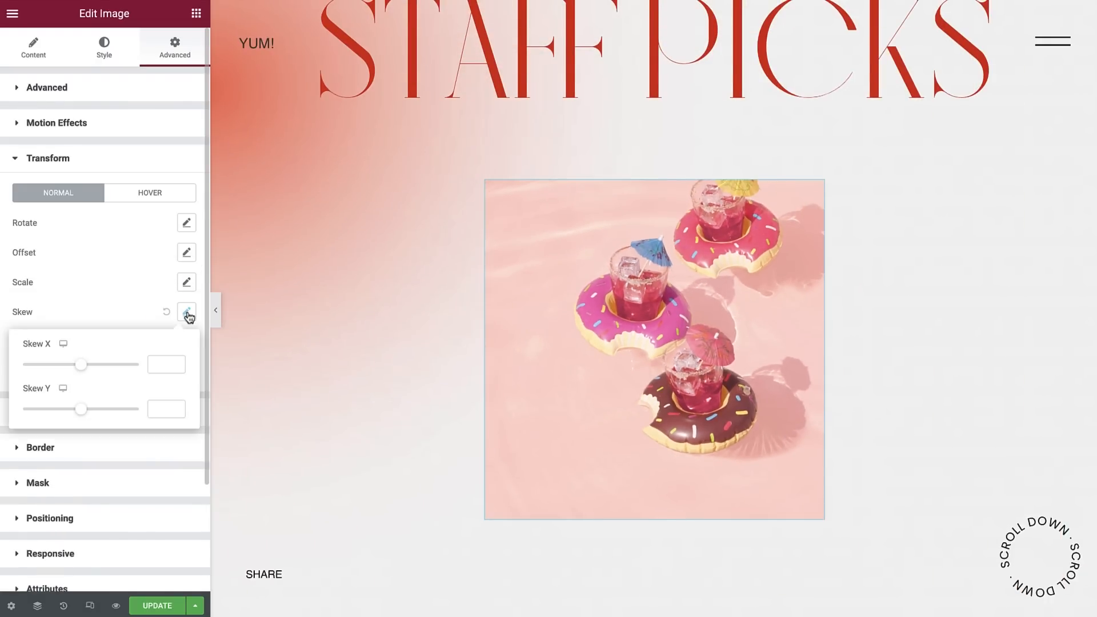
left_click_drag(79, 370, 88, 372)
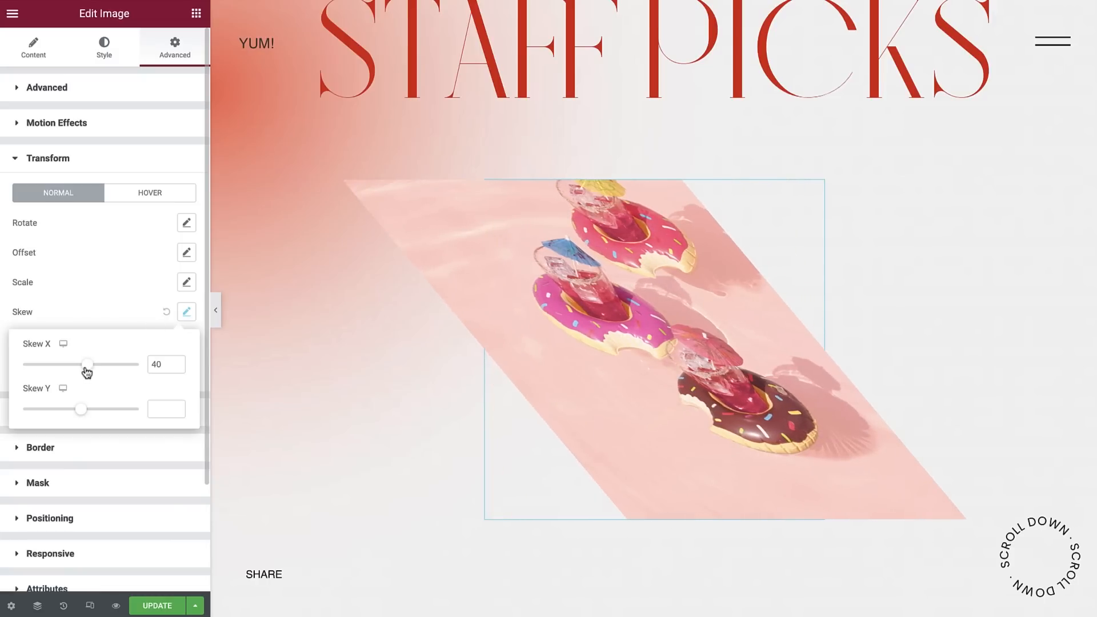
double_click(151, 363)
key("BackSpace")
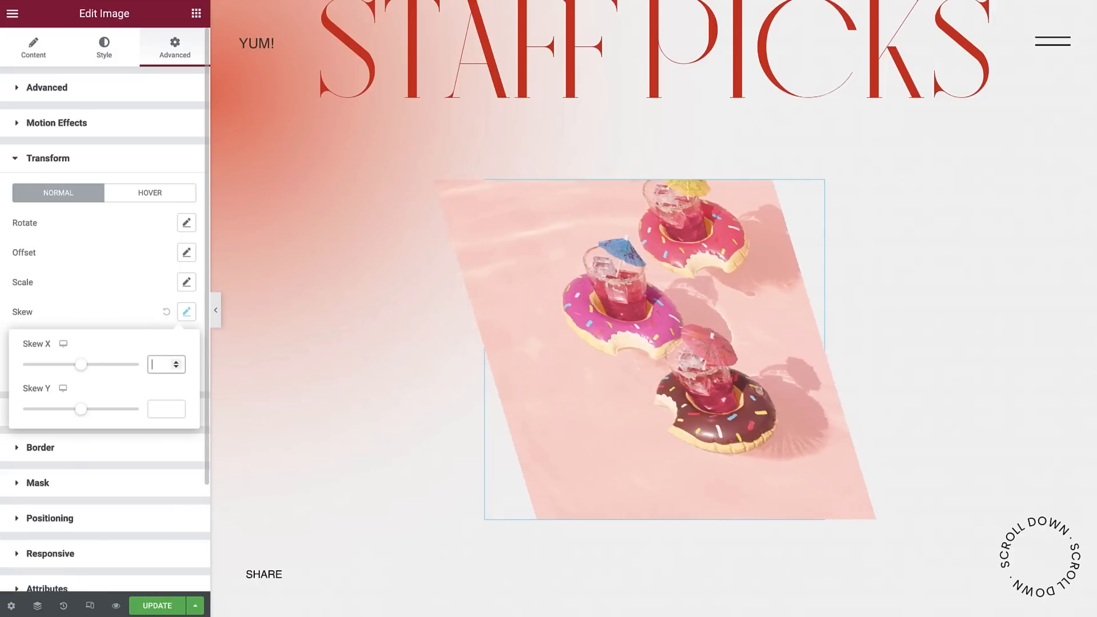
- Try a Skew Y of 35 on the donut image, clear it, and reset the skew settings
left_click_drag(81, 409, 86, 412)
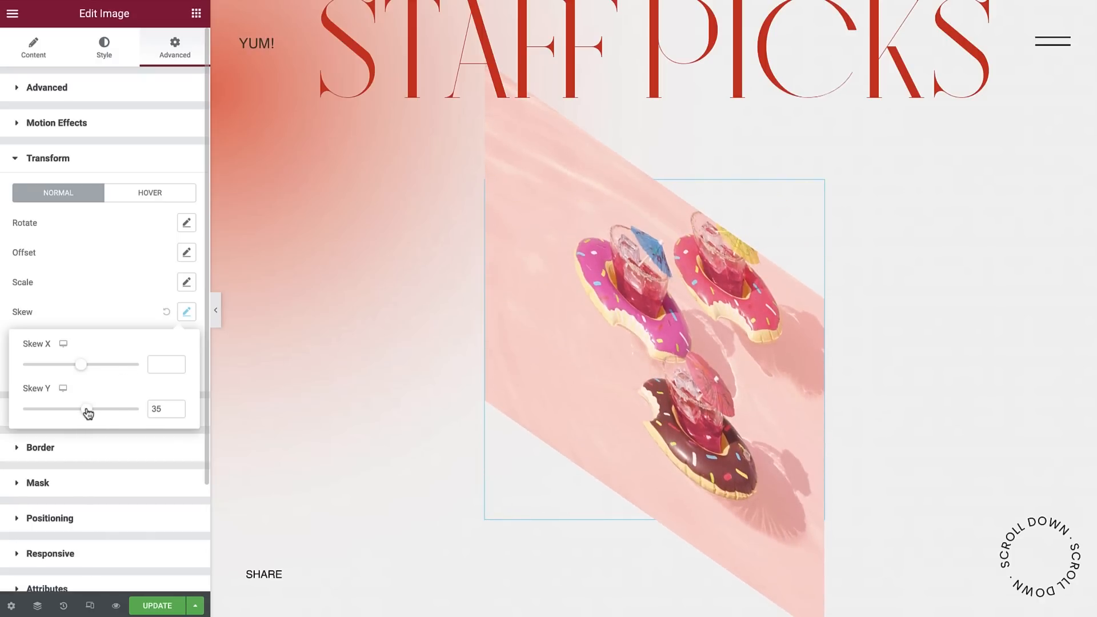
double_click(156, 408)
key("BackSpace")
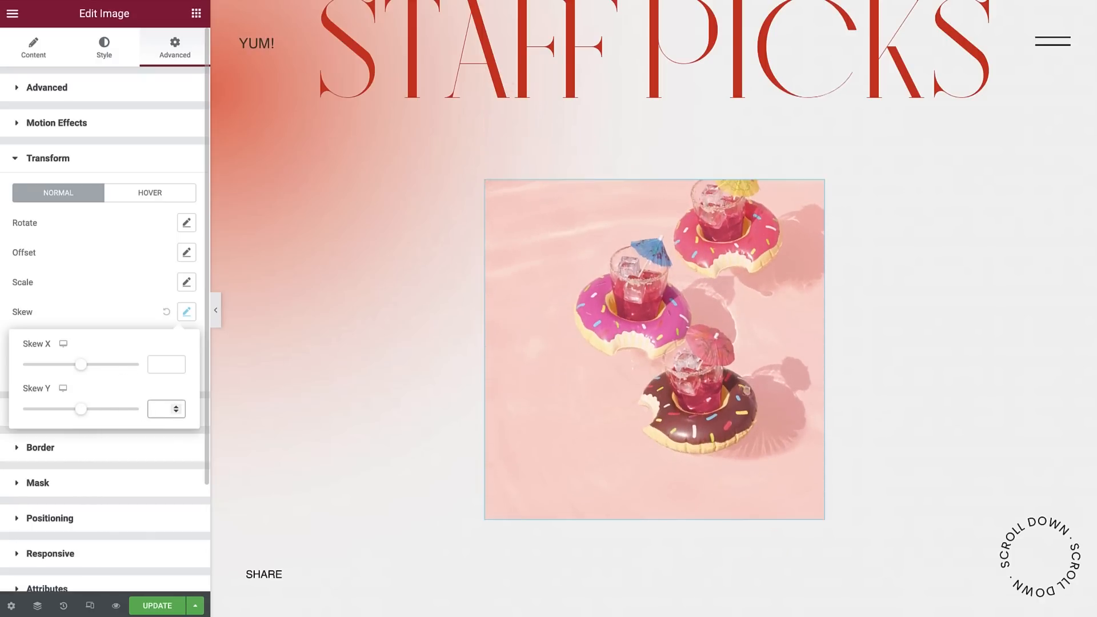
left_click(166, 312)
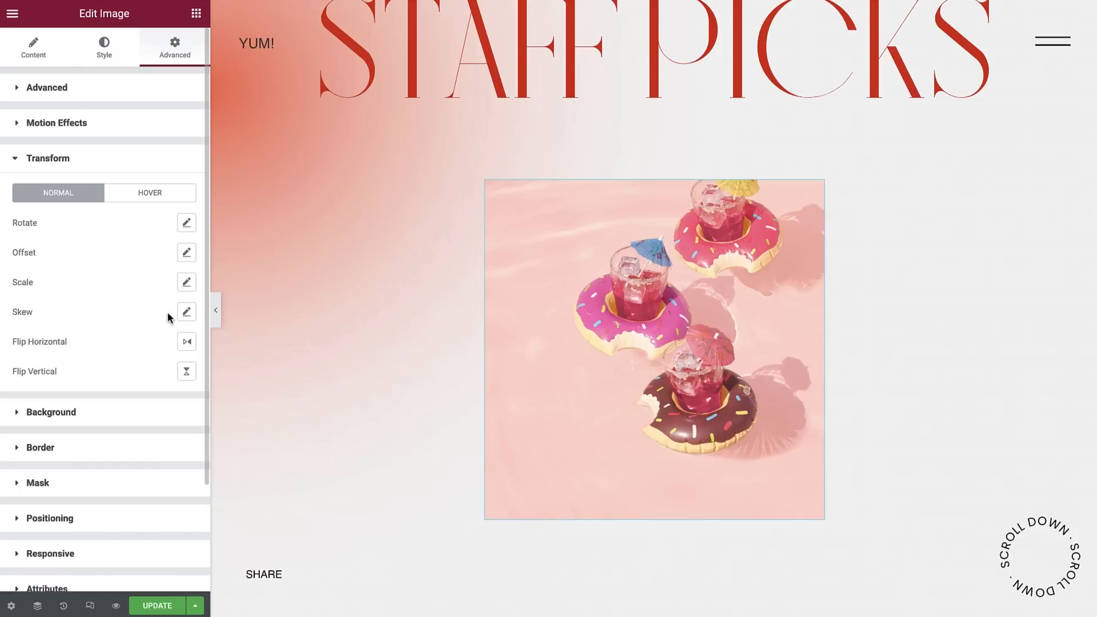
- Flip the donut image horizontally and back, and try the vertical flip and turn it off again
left_click(186, 344)
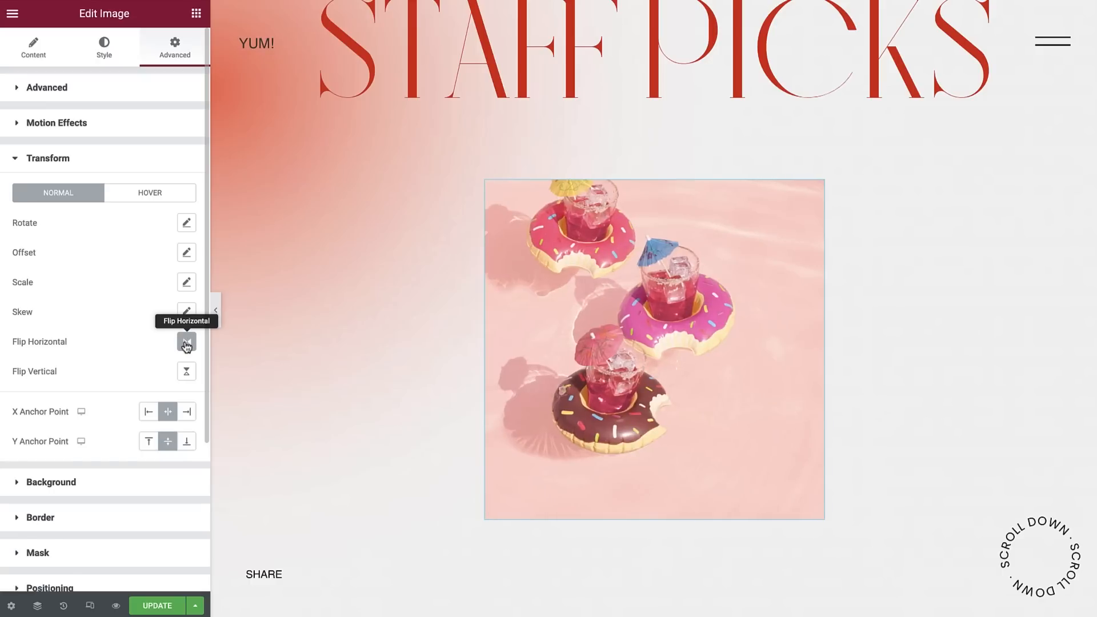
left_click(187, 344)
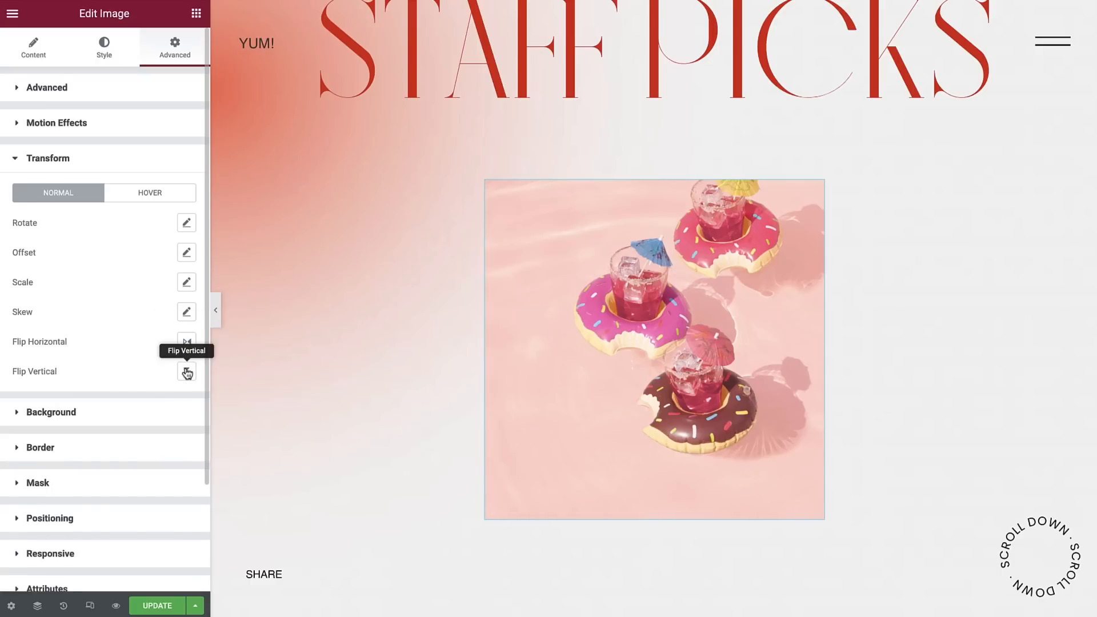
left_click(186, 372)
left_click(186, 372)
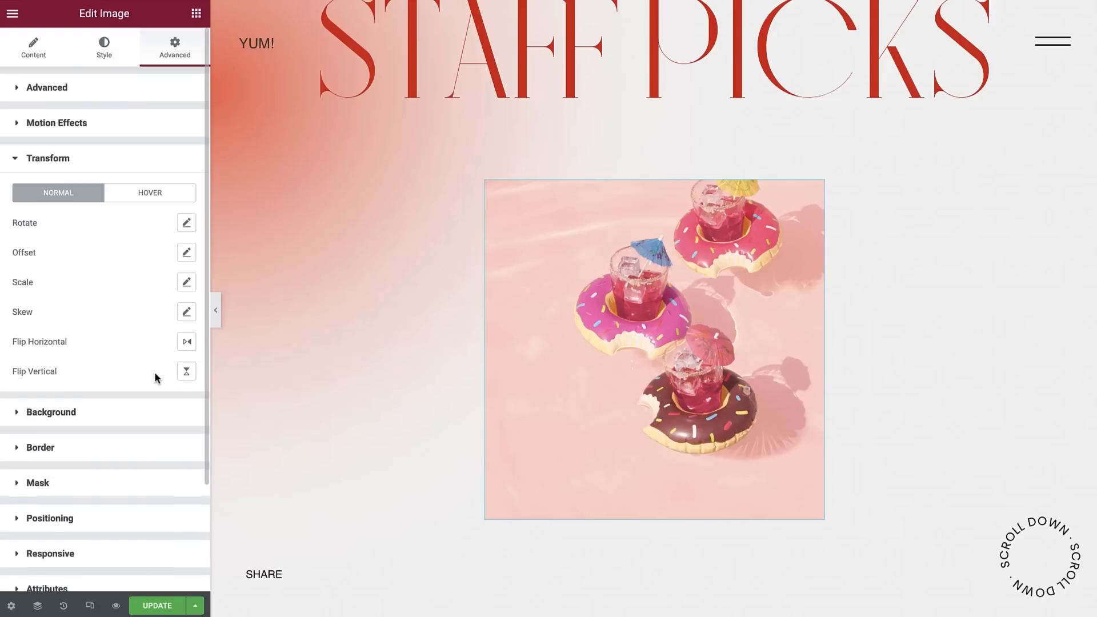
- Turn the donut image's rotation back on at 45 degrees
left_click(186, 224)
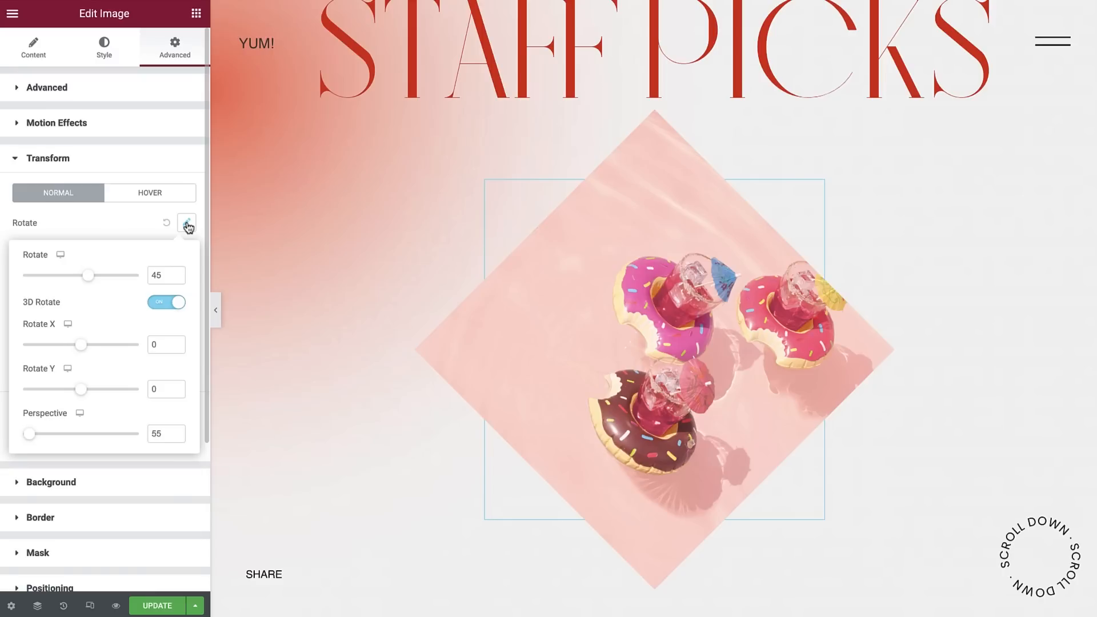
left_click(187, 226)
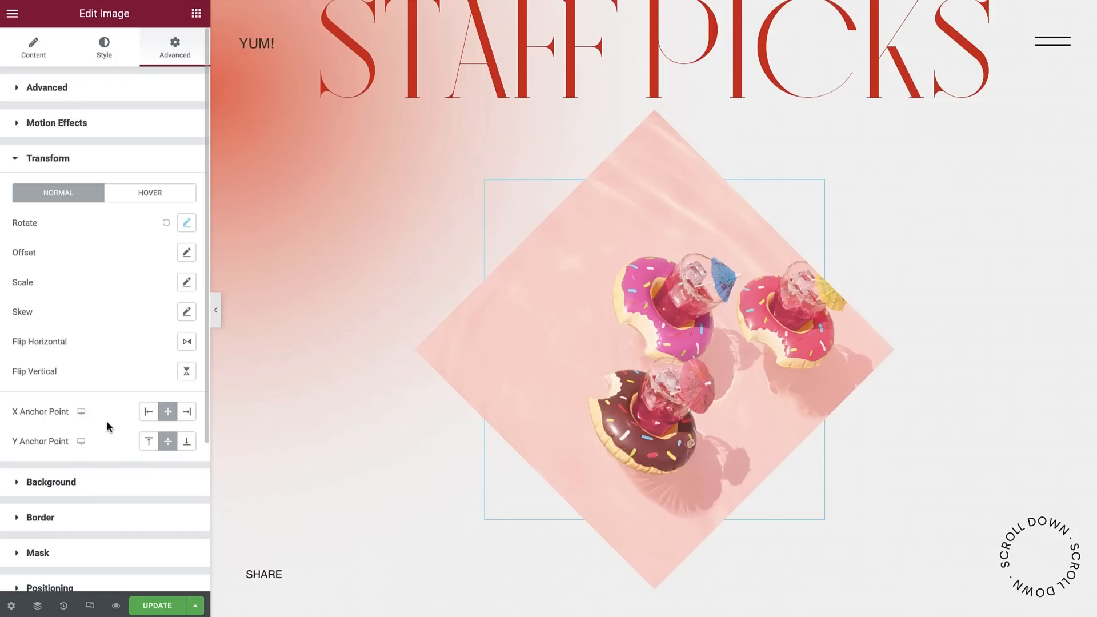
- Anchor the donut image at left on X and top on Y, and try adjusting its rotation about that corner
left_click(148, 411)
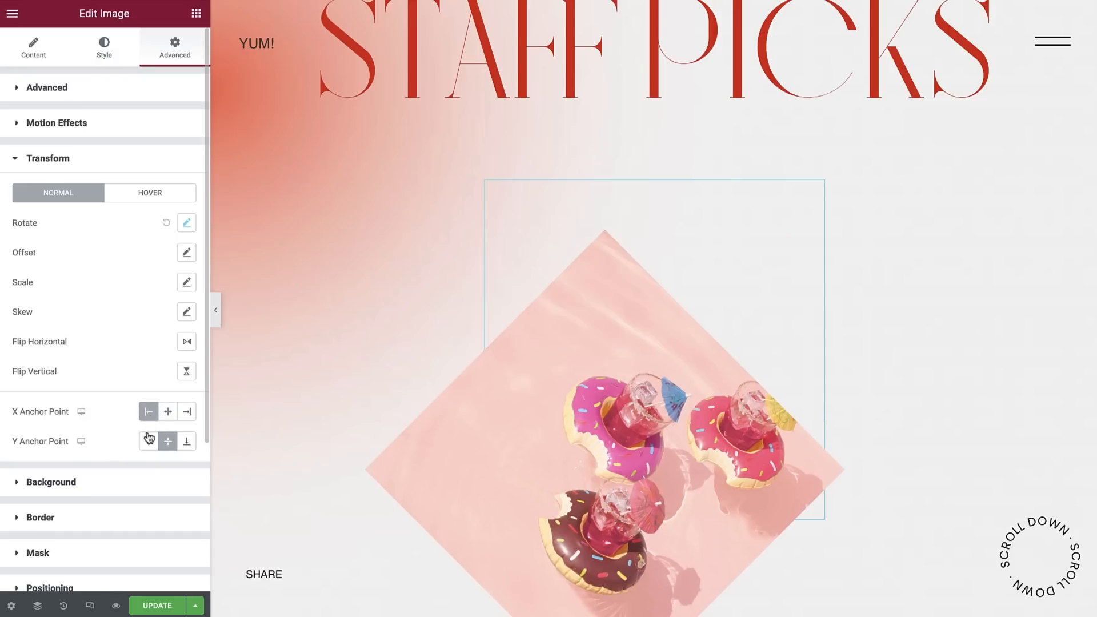
left_click(149, 440)
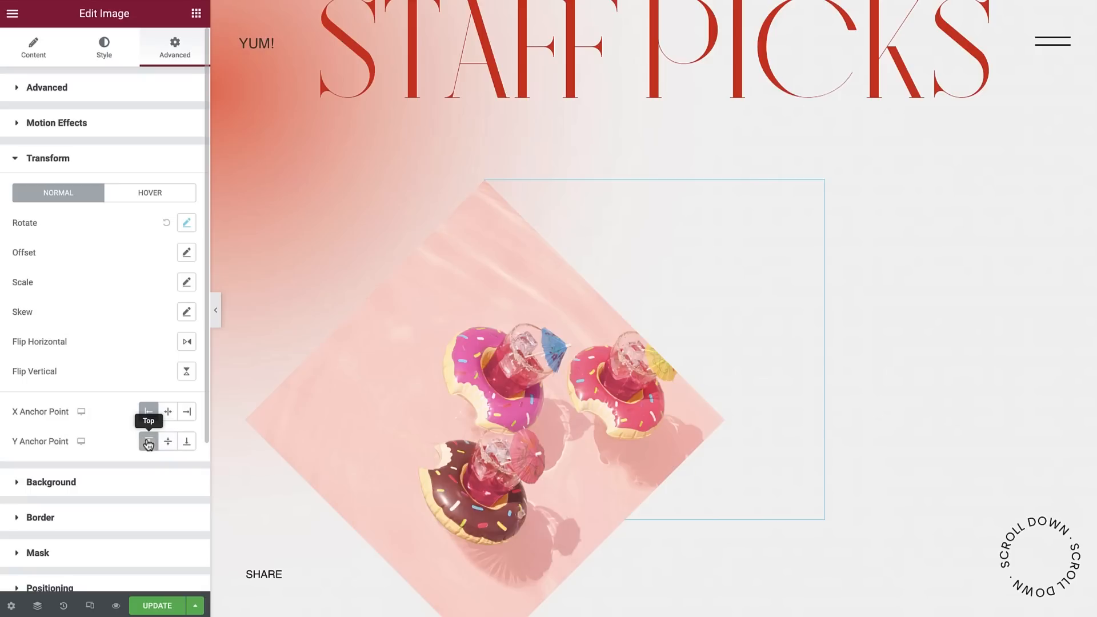
left_click(187, 224)
mouse_move(92, 281)
left_mouse_down()
mouse_move(112, 284)
mouse_move(79, 286)
mouse_move(93, 285)
left_mouse_up()
left_click(113, 232)
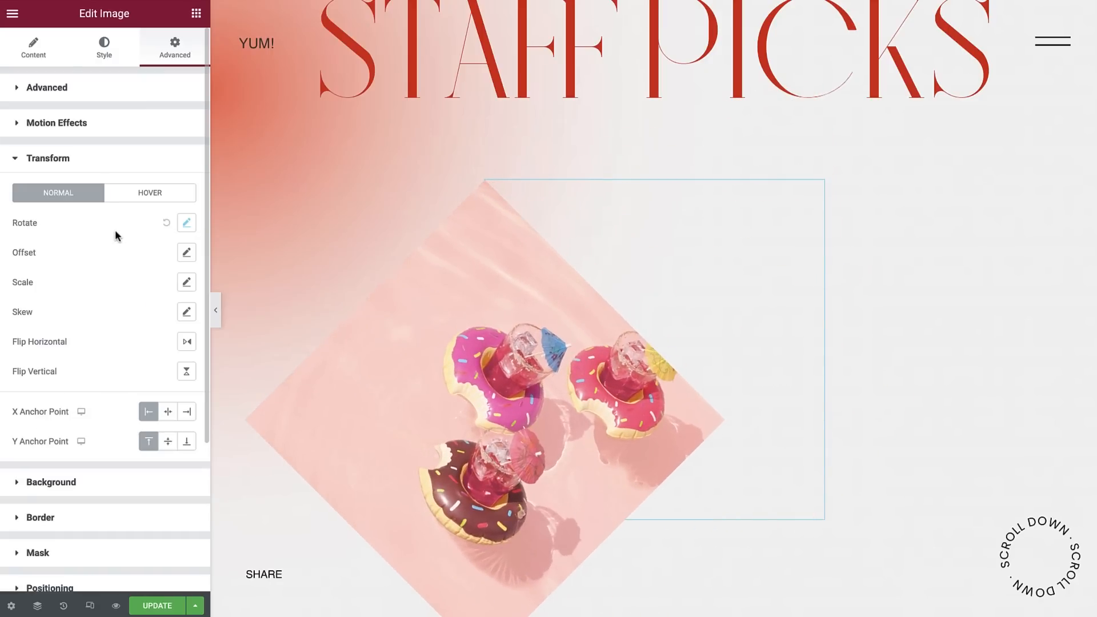
- Change the donut image's X anchor point to right and scale it proportionally to 1.2
left_click(186, 282)
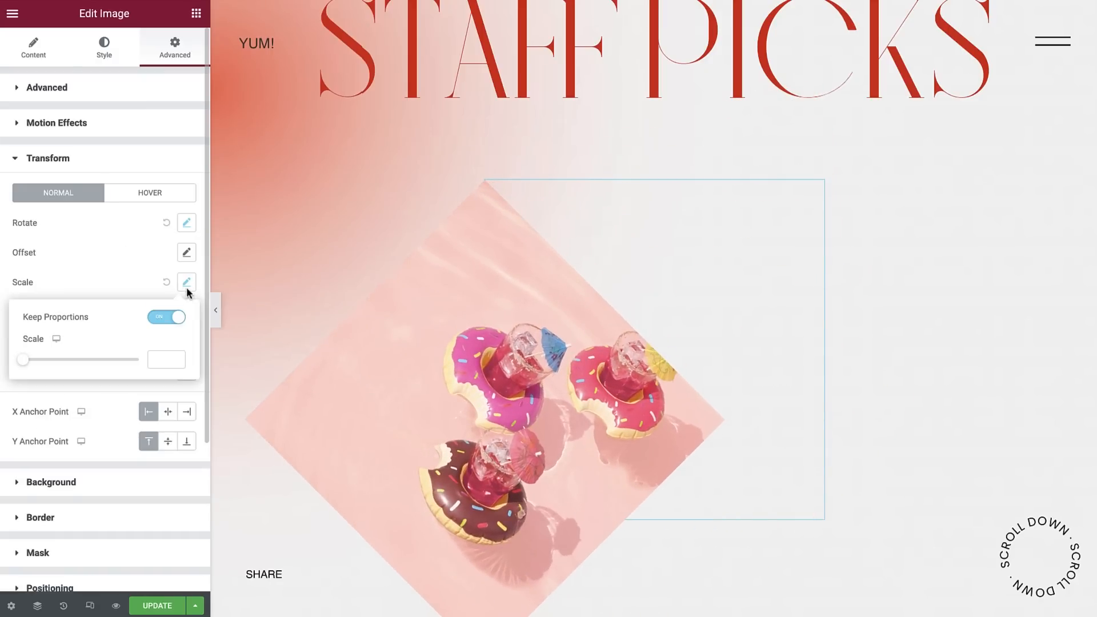
left_click(188, 413)
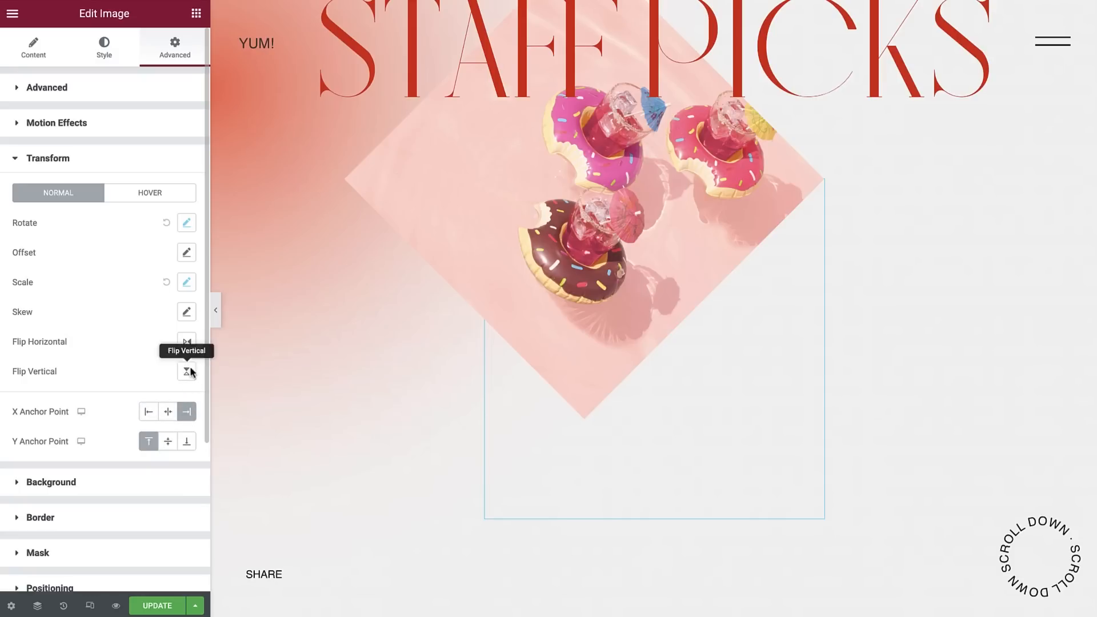
left_click(187, 287)
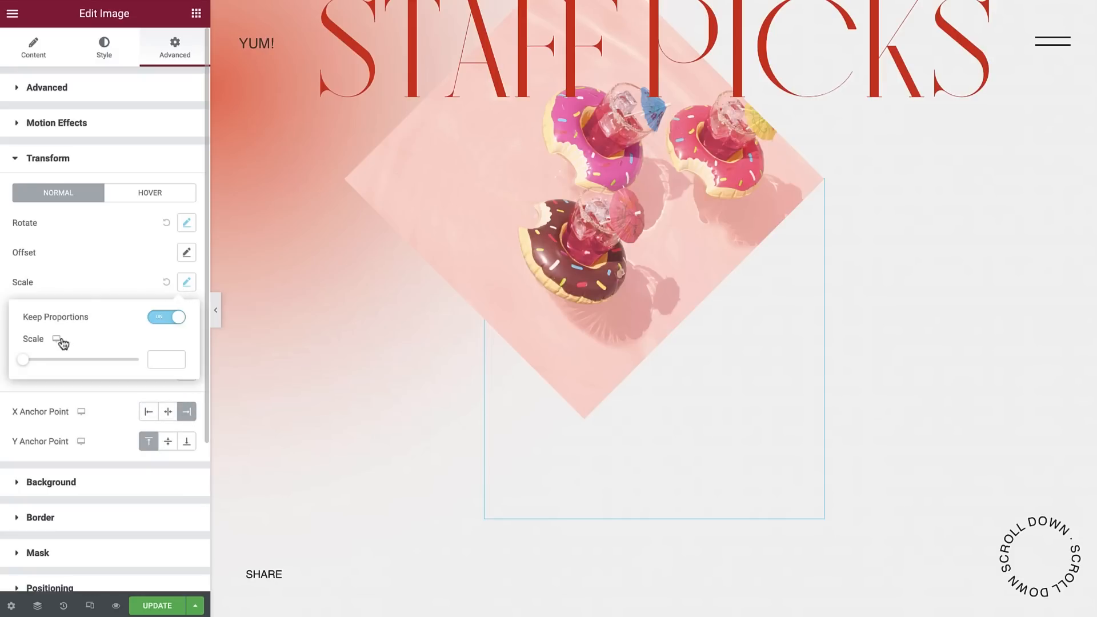
left_click_drag(23, 360, 90, 364)
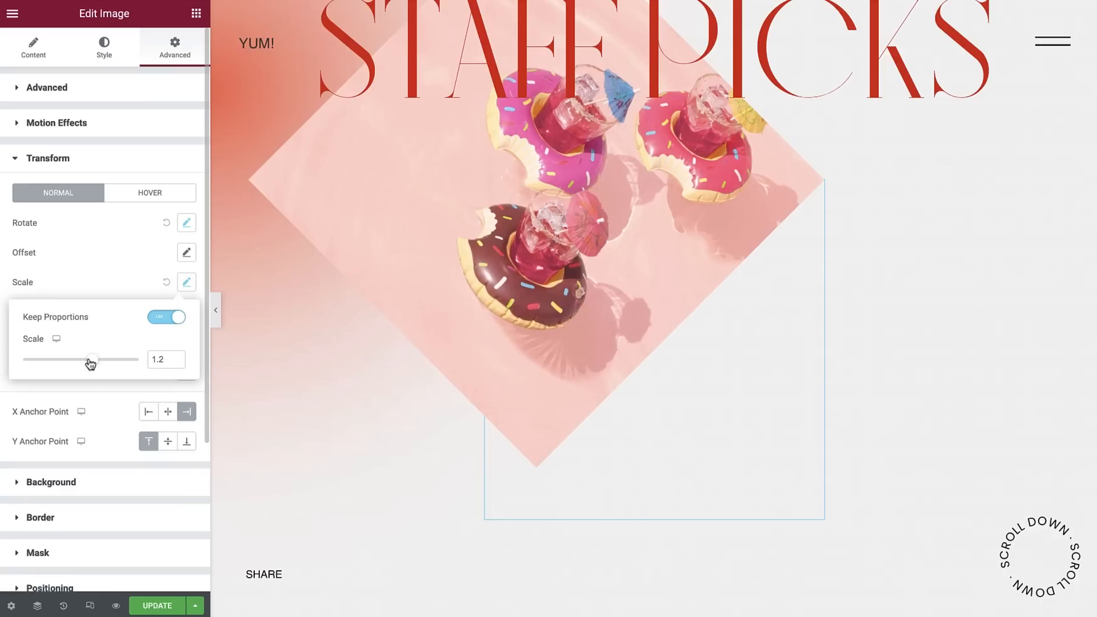
left_click(125, 290)
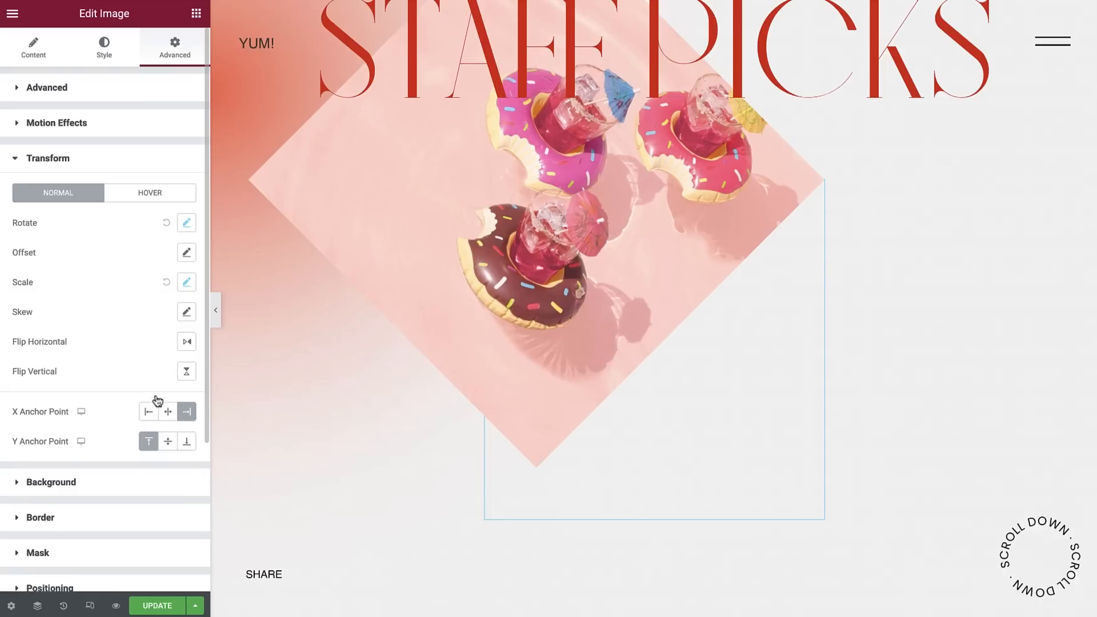
- Return the donut image's X and Y anchor points to center and reset its scale
left_click(168, 416)
left_click(167, 441)
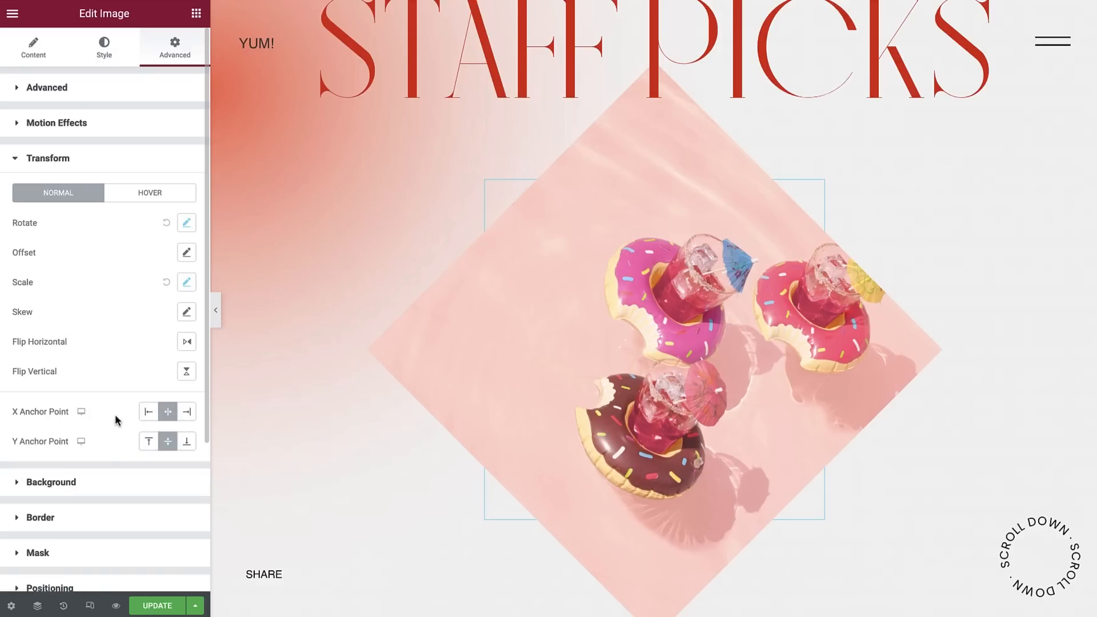
left_click(166, 282)
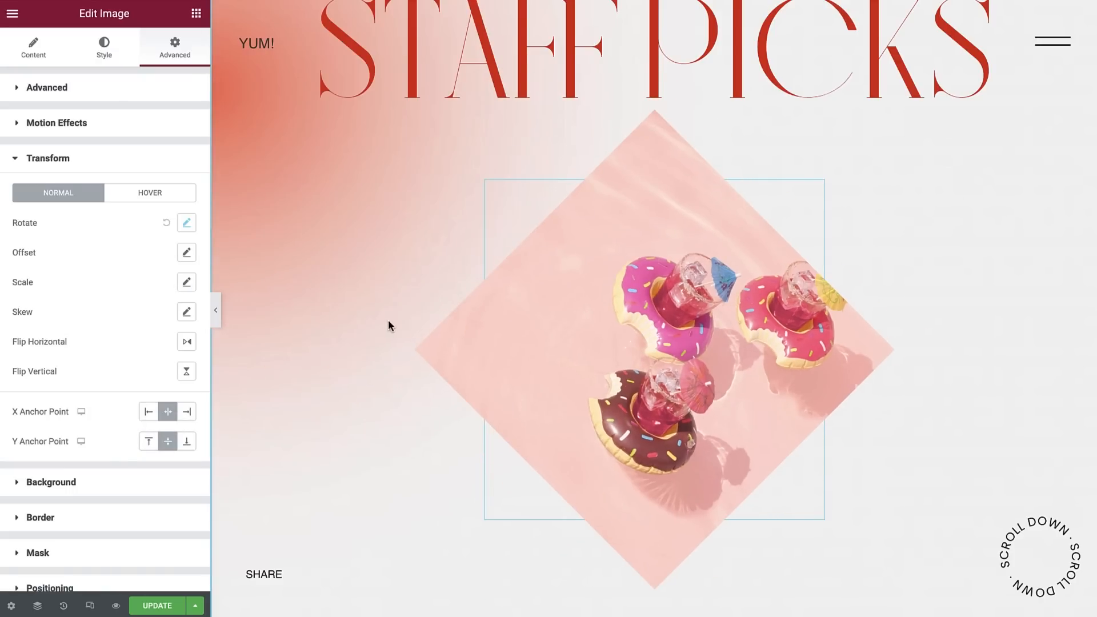
- Preview the recipe list's hover effects further down the page with the editing panel hidden, and bring the panel back
scroll(389, 323, "down", 15)
scroll(388, 321, "down", 1)
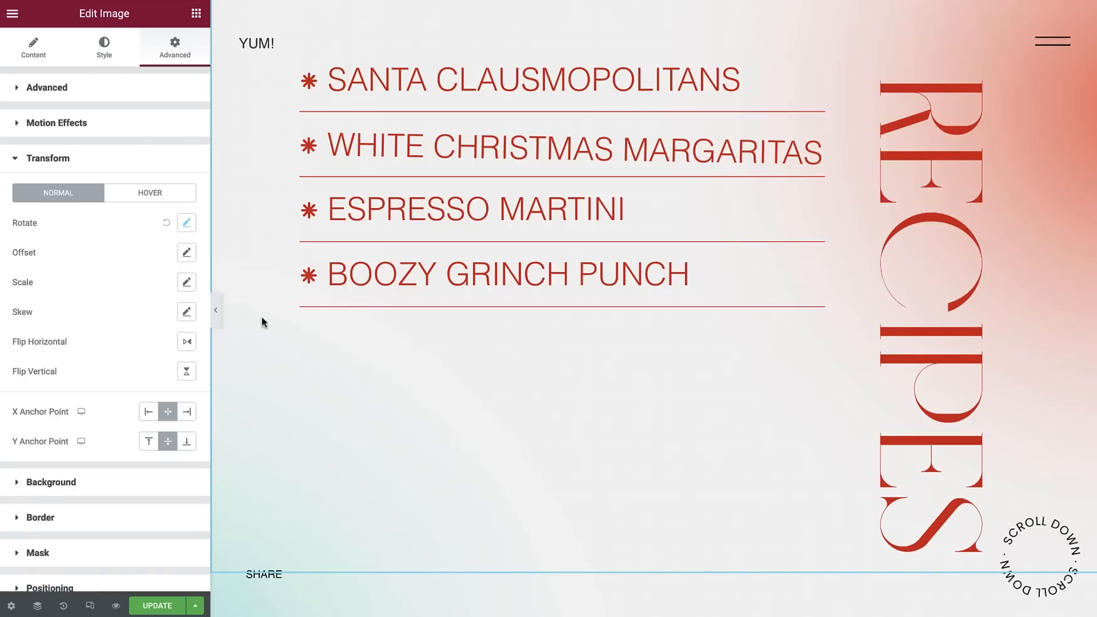
left_click(216, 310)
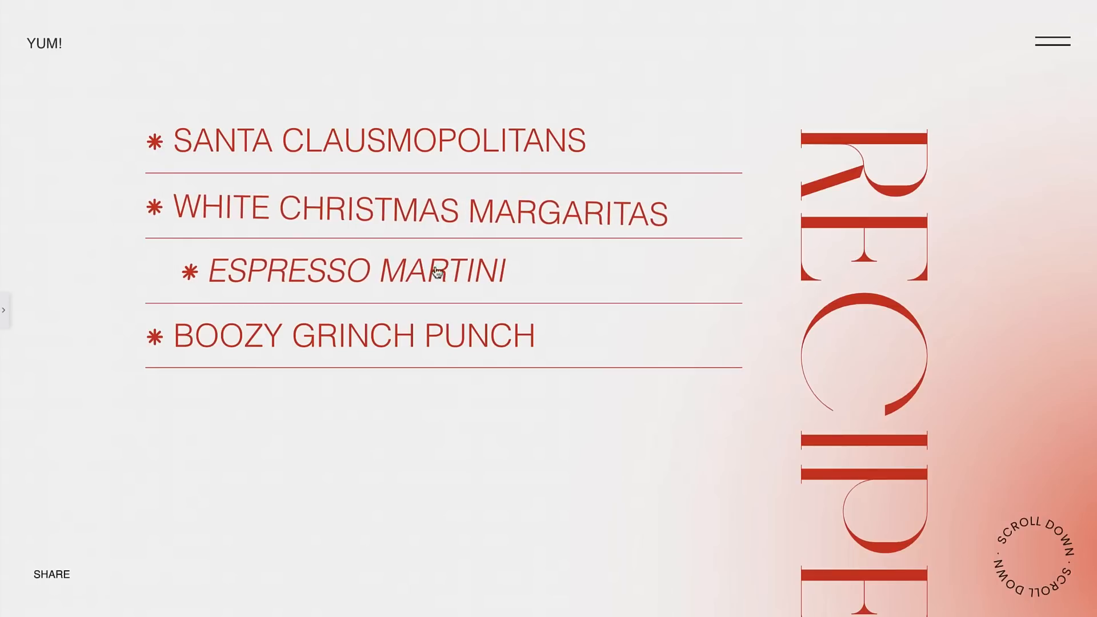
left_click(5, 310)
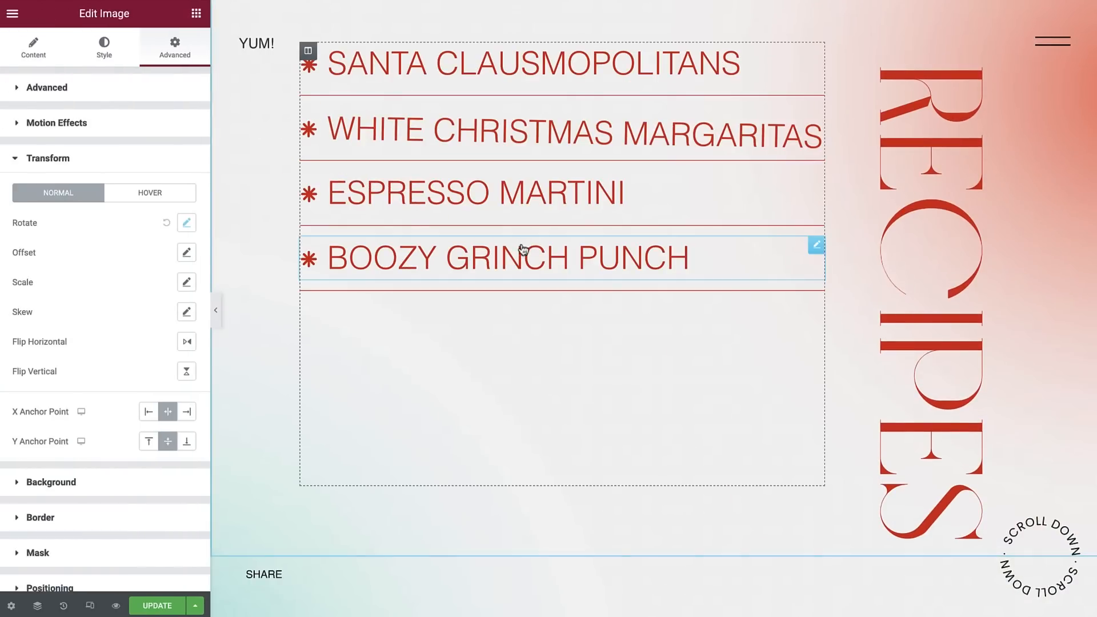
- Open the hover-state Transform settings of the Boozy Grinch Punch heading
left_click(785, 255)
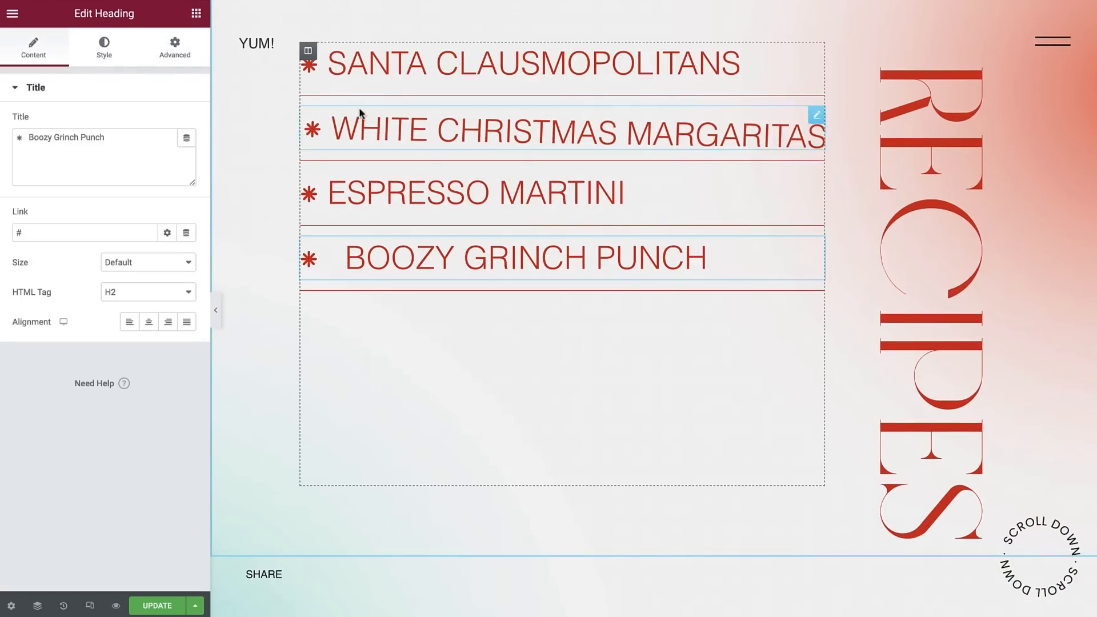
left_click(168, 54)
left_click(140, 89)
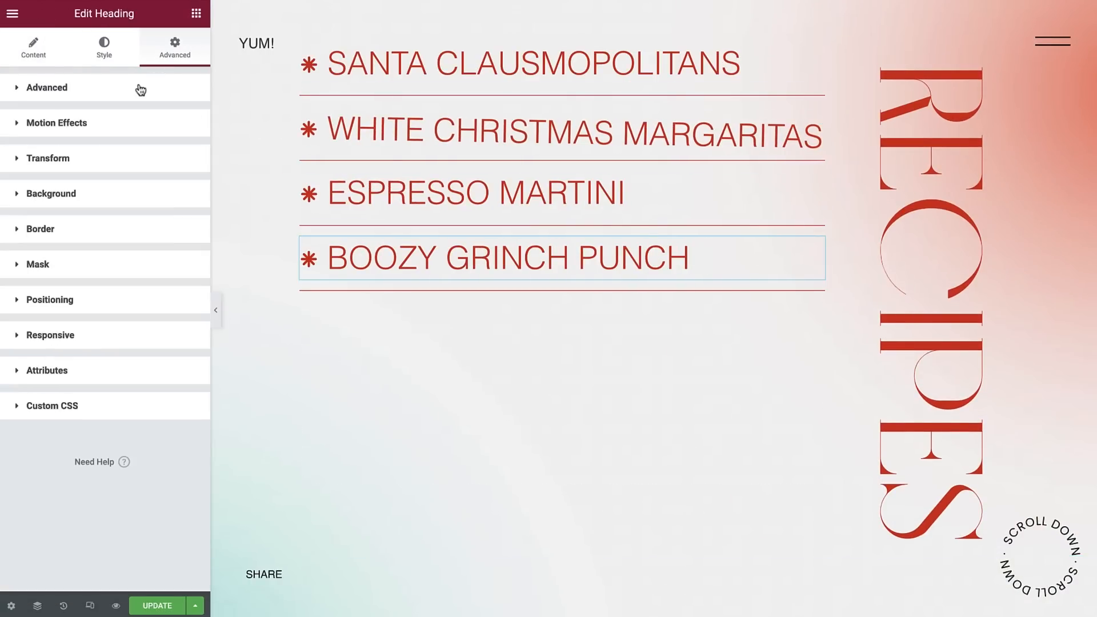
left_click(134, 159)
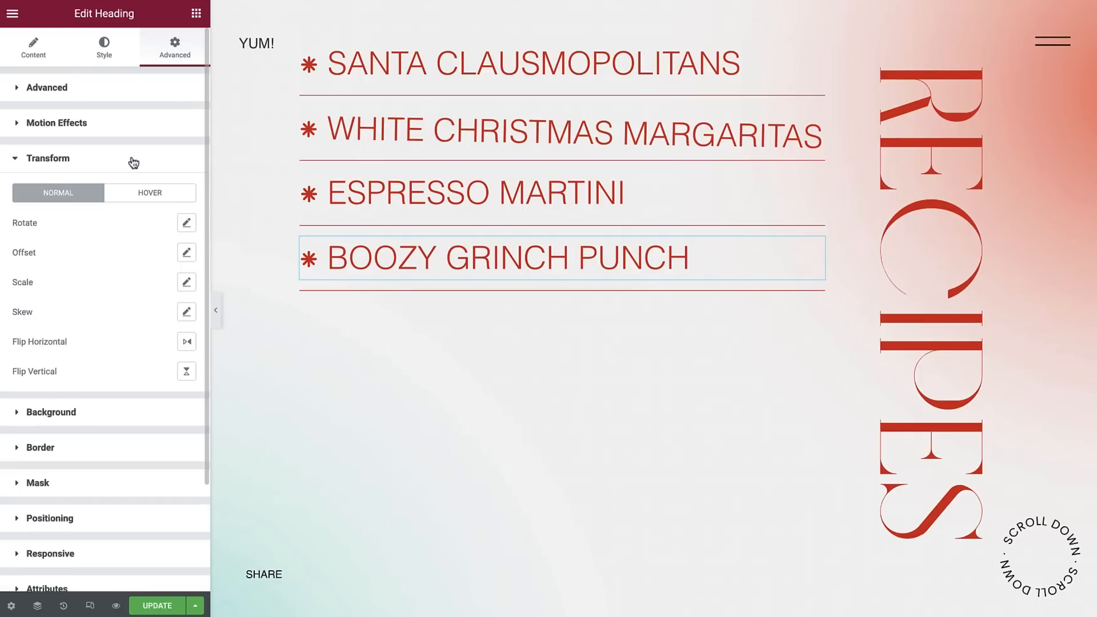
left_click(149, 198)
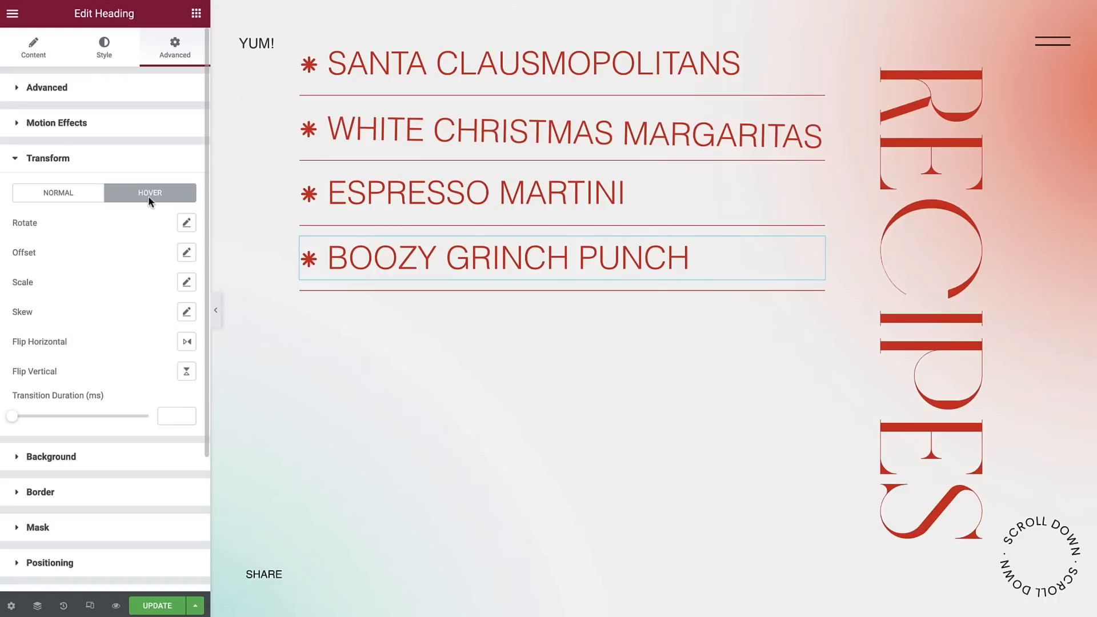
- Give the Boozy Grinch Punch heading a hover X offset of 50 px
left_click(186, 252)
left_click_drag(86, 309, 89, 310)
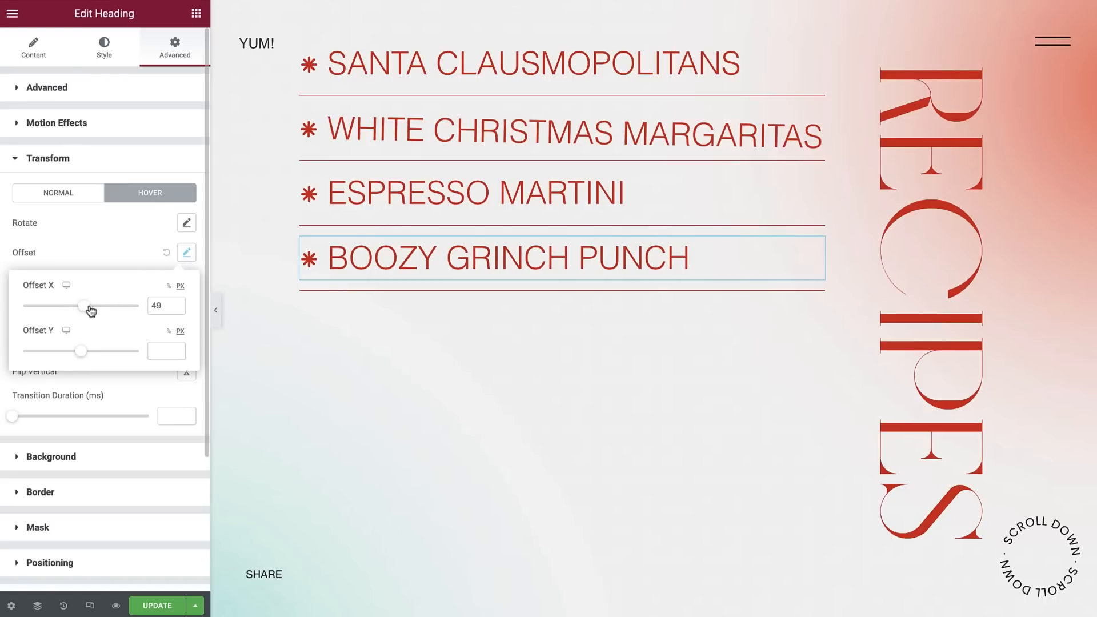
left_click(177, 303)
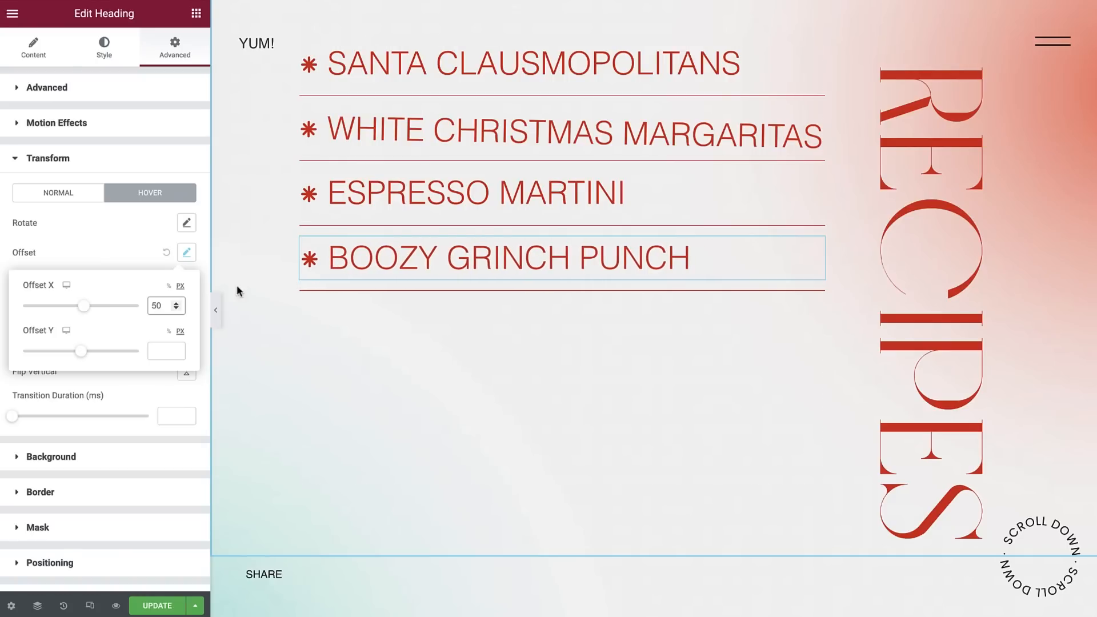
left_click(138, 260)
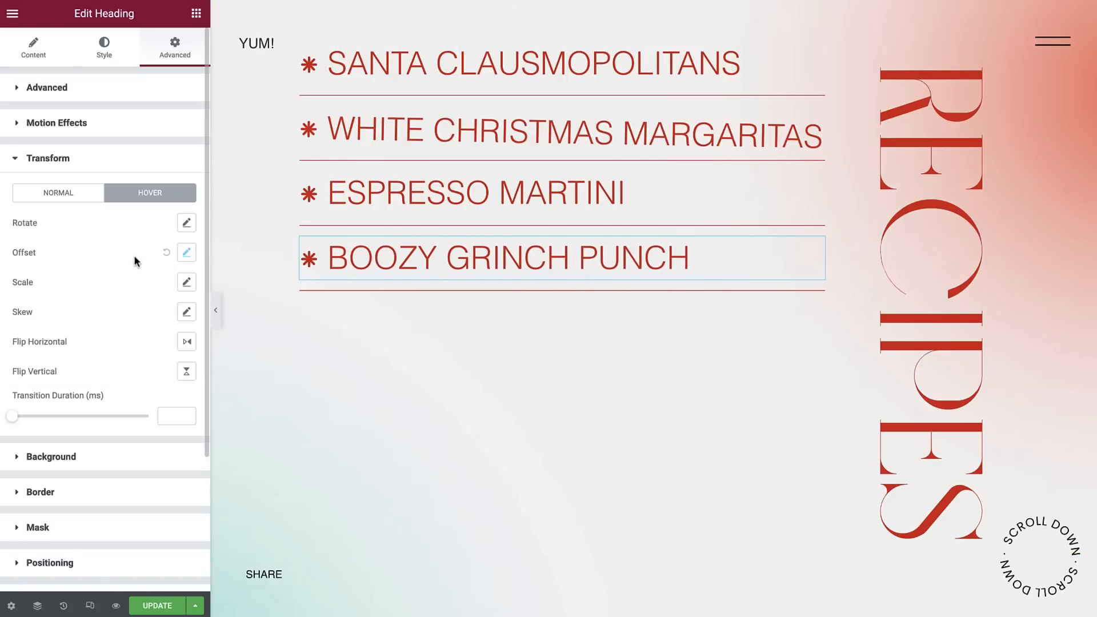
- Set the Boozy Grinch Punch heading's hover Skew X to -10 and check the effect on the page
left_click(187, 312)
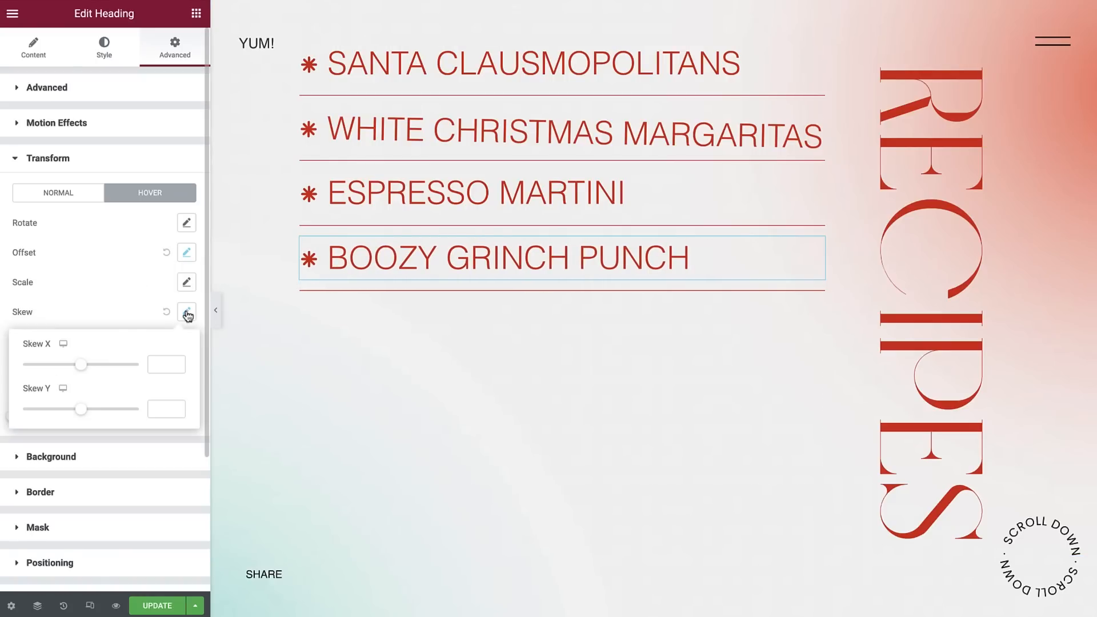
left_click(81, 365)
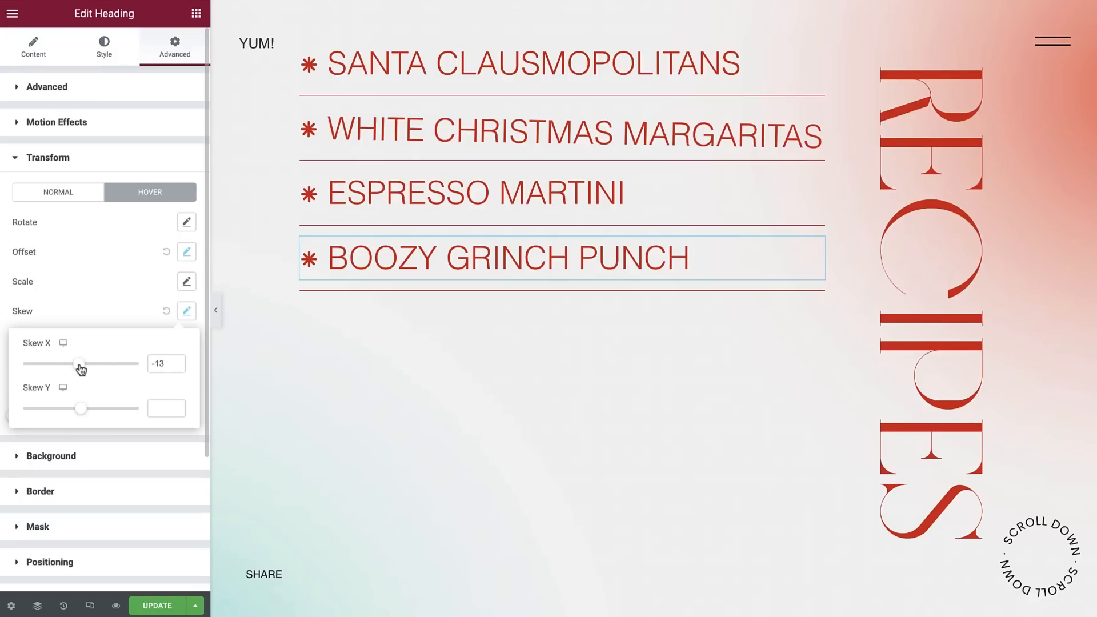
left_click(174, 360)
left_click(175, 360)
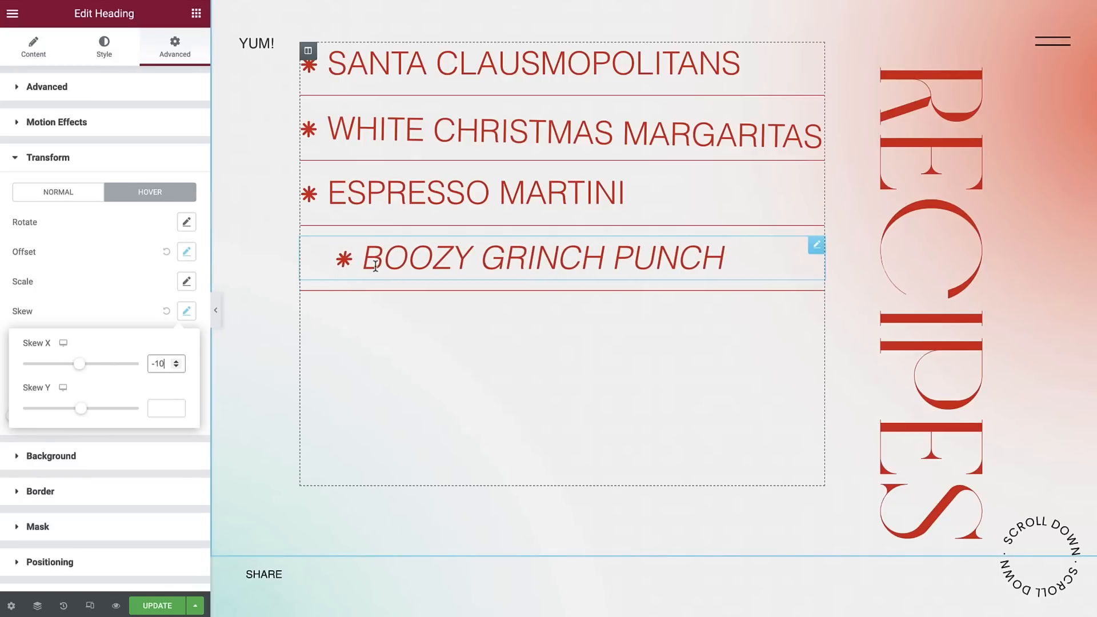
left_click(142, 313)
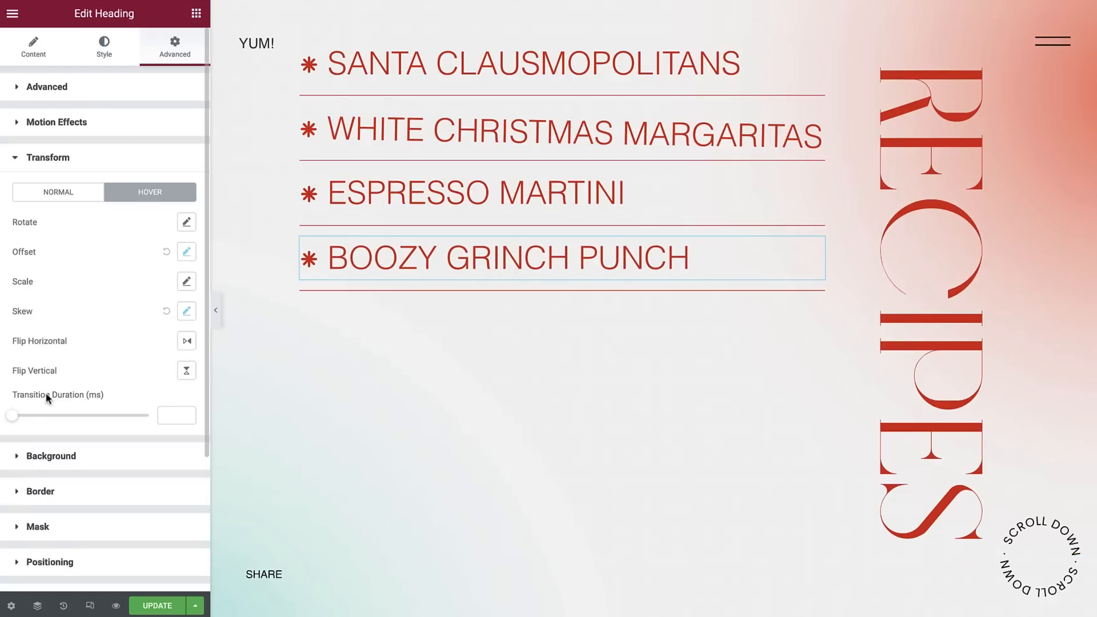
- Set the Boozy Grinch Punch heading's hover transition duration to 1000 ms and preview the effect with the editing panel hidden
left_click_drag(12, 415, 28, 420)
double_click(169, 419)
type("1000")
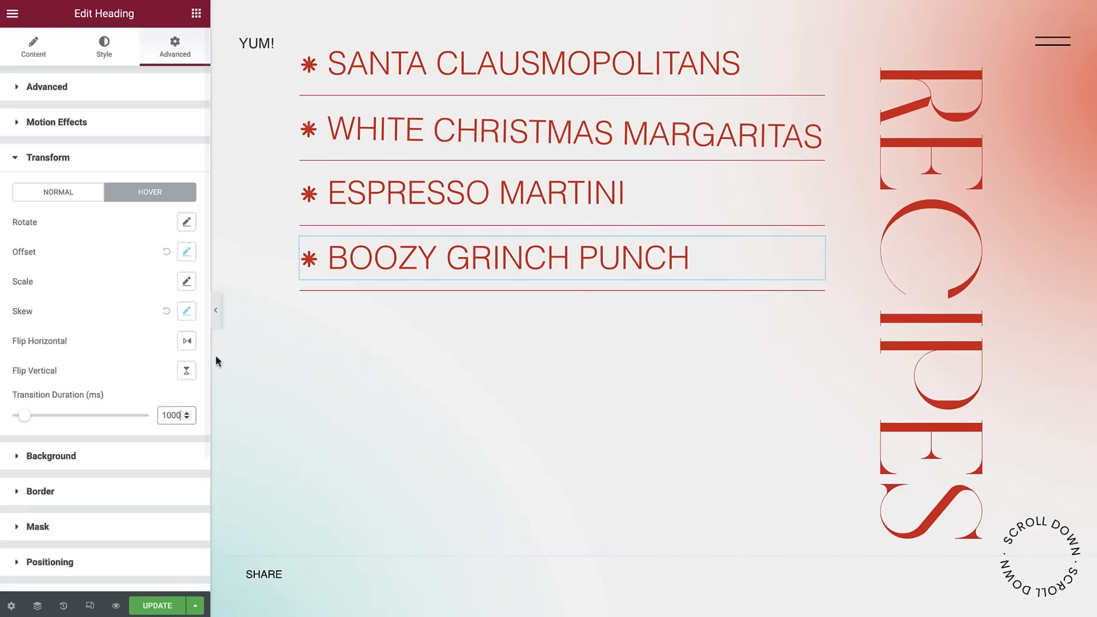
left_click(215, 310)
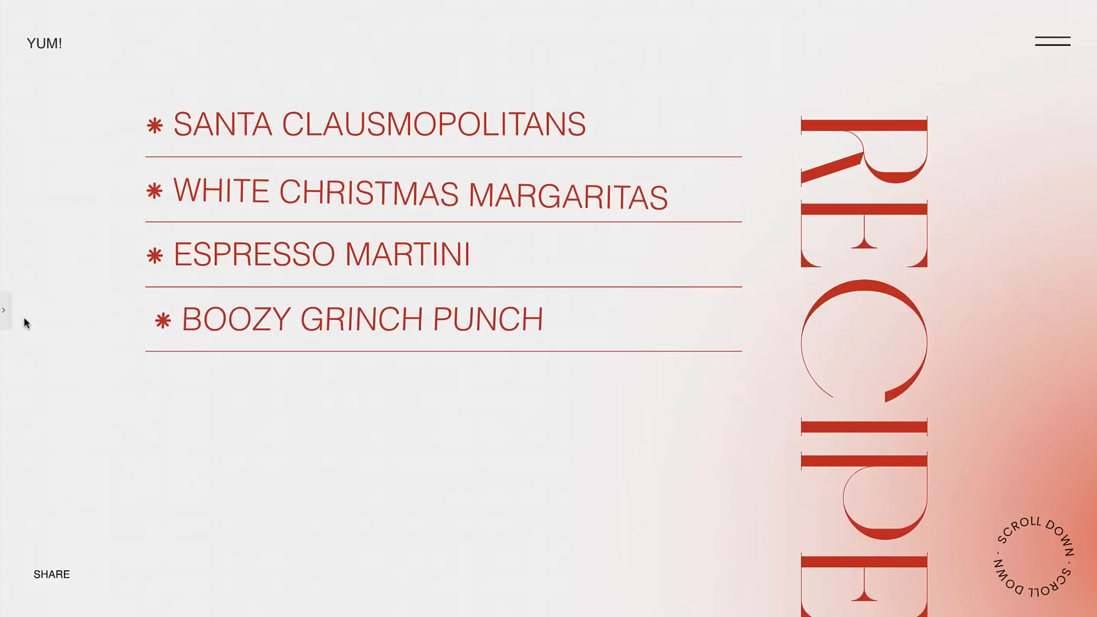
left_click(6, 314)
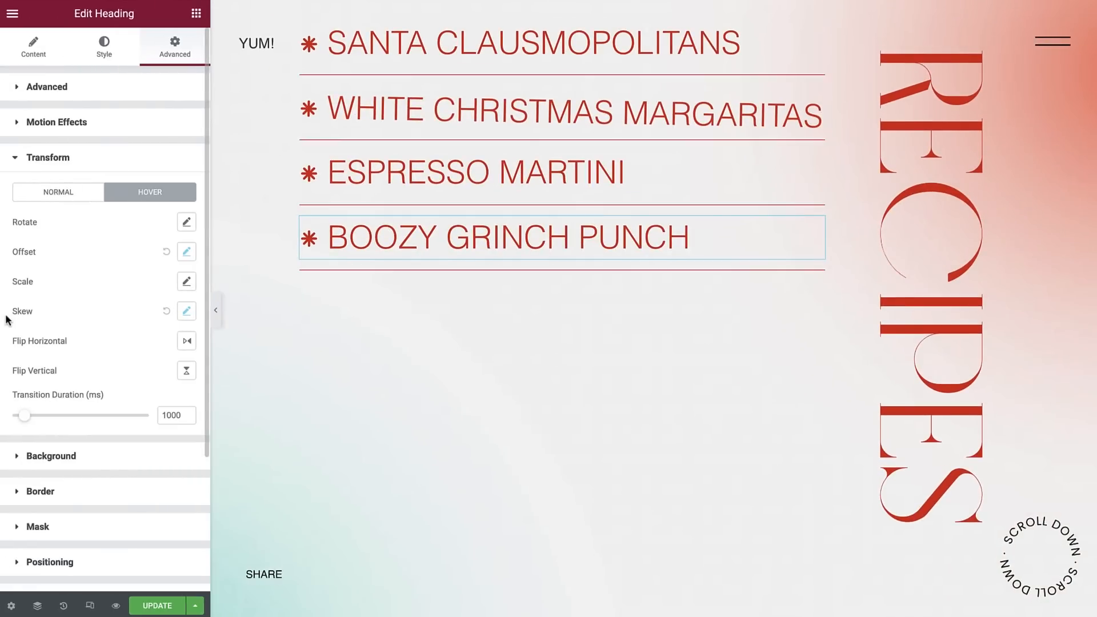
- Give the Boozy Grinch Punch heading a tablet-specific hover X offset of 100 px and hide the editing panel to check it
left_click(188, 255)
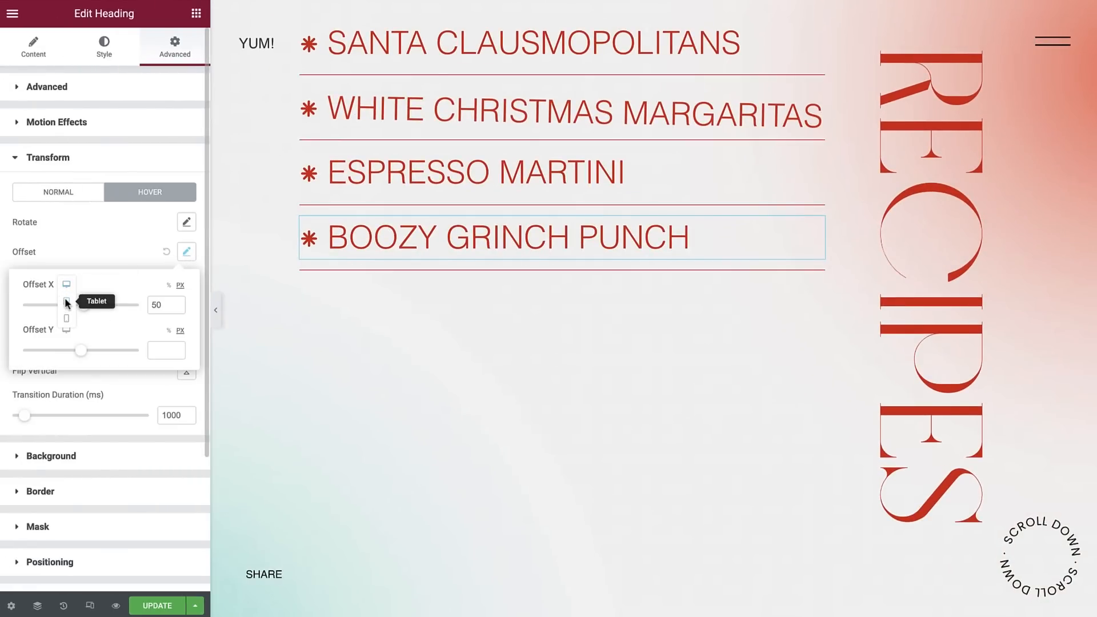
left_click(64, 298)
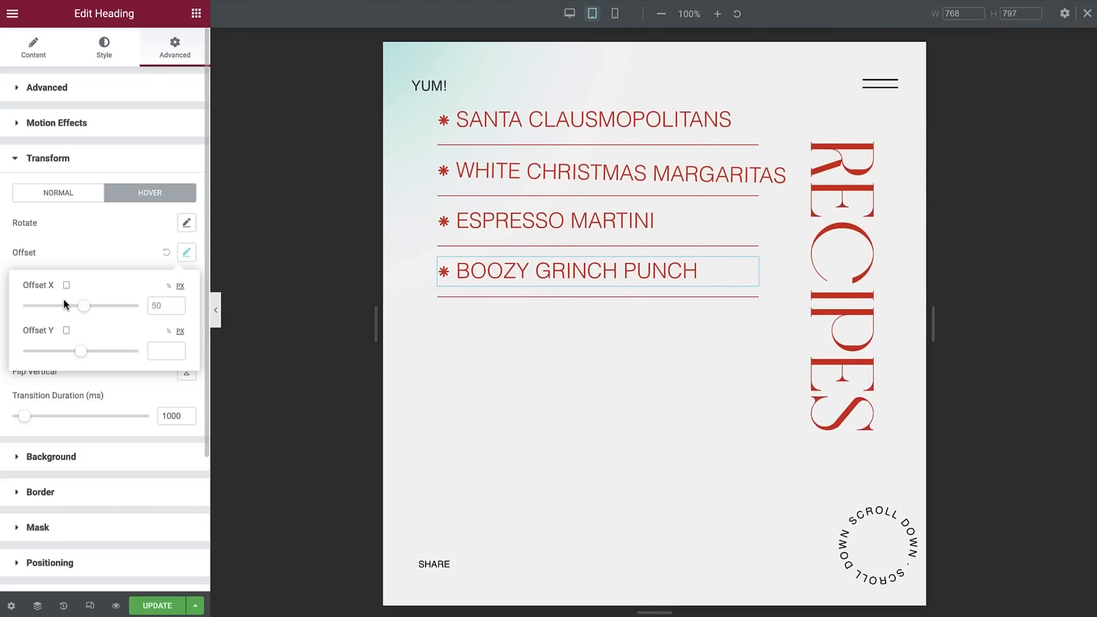
left_click(163, 305)
type("100")
left_click(215, 310)
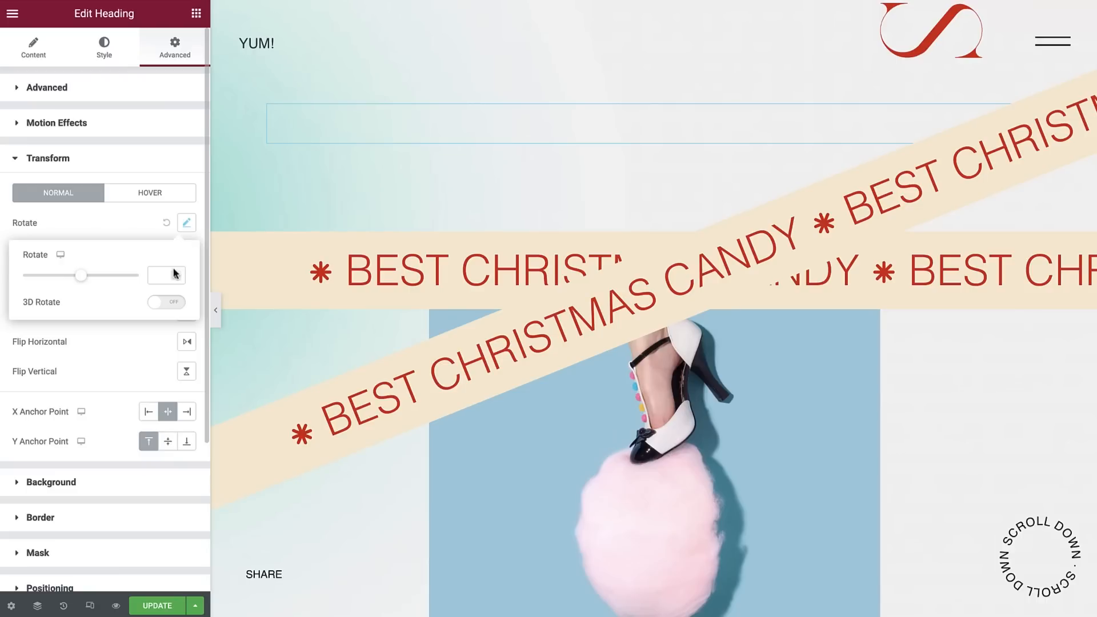
- Set the normal-state rotation of the horizontal Best Christmas Candy heading band to 22
left_click(173, 274)
left_click(173, 273)
left_click(173, 274)
left_click(173, 274)
left_click(173, 274)
left_click(173, 274)
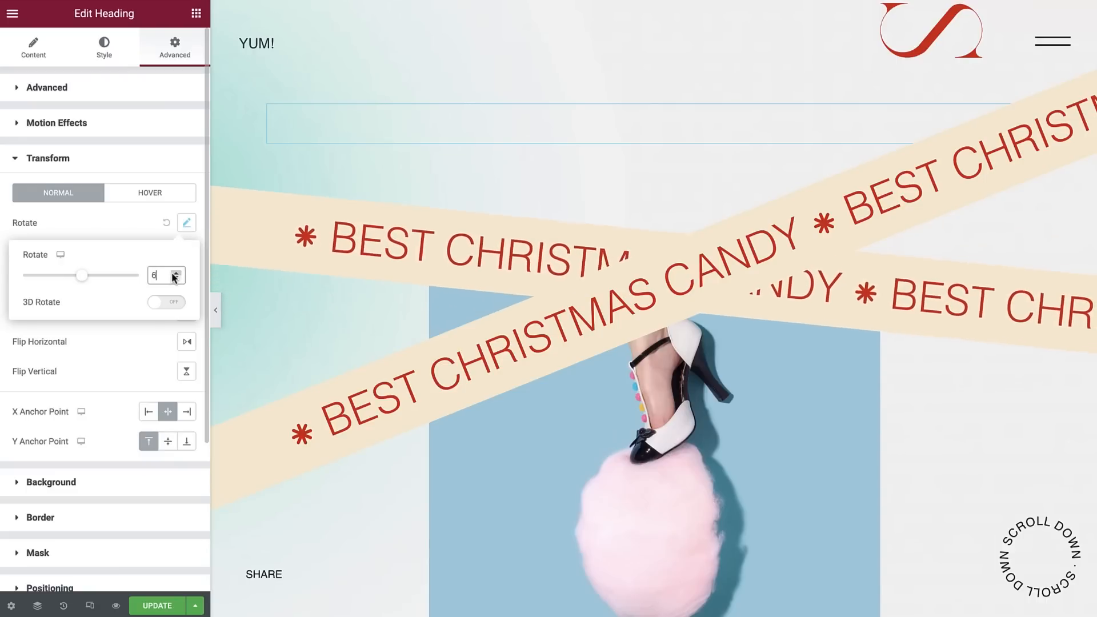
left_click(173, 274)
double_click(152, 275)
type("22")
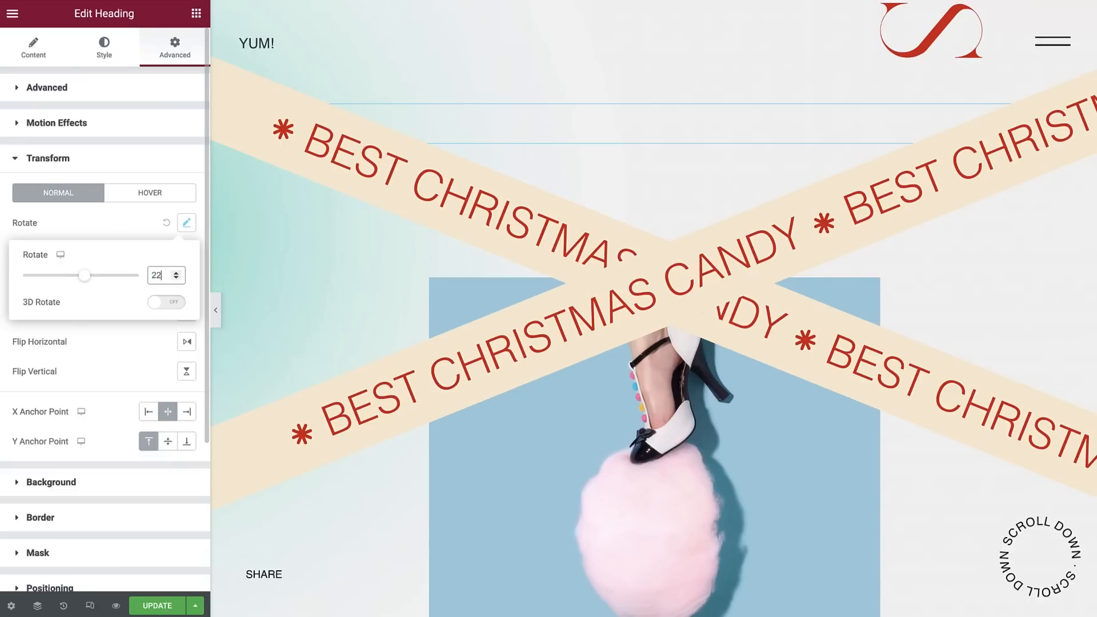
- Open the Best Christmas Candy heading's Motion Effects settings and preview the crossed bands' scrolling motion with the editing panel hidden
left_click(131, 156)
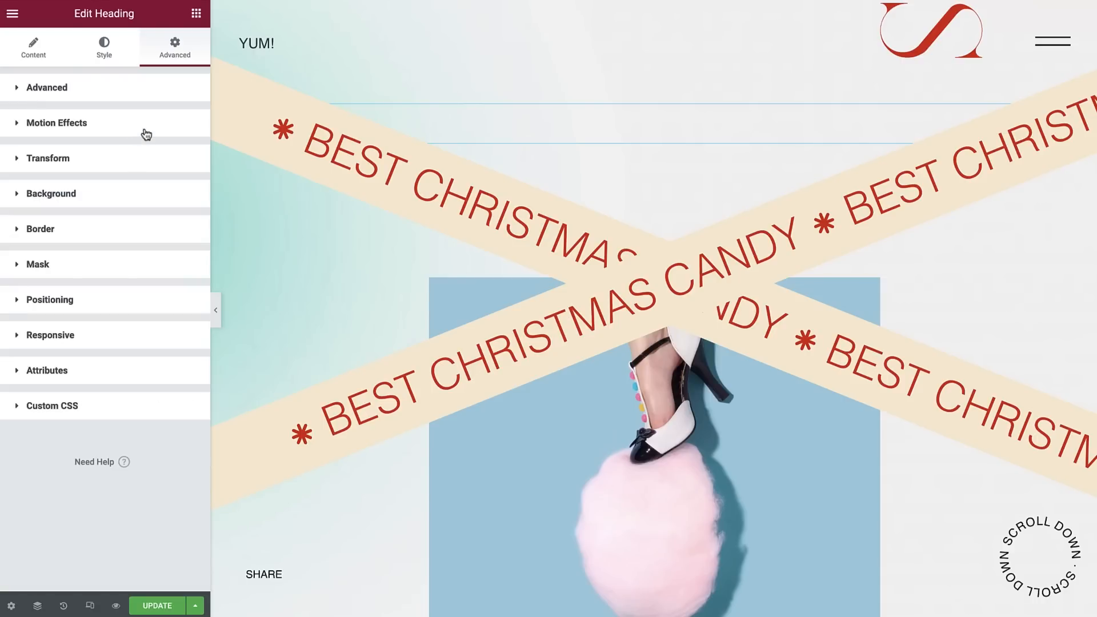
left_click(145, 133)
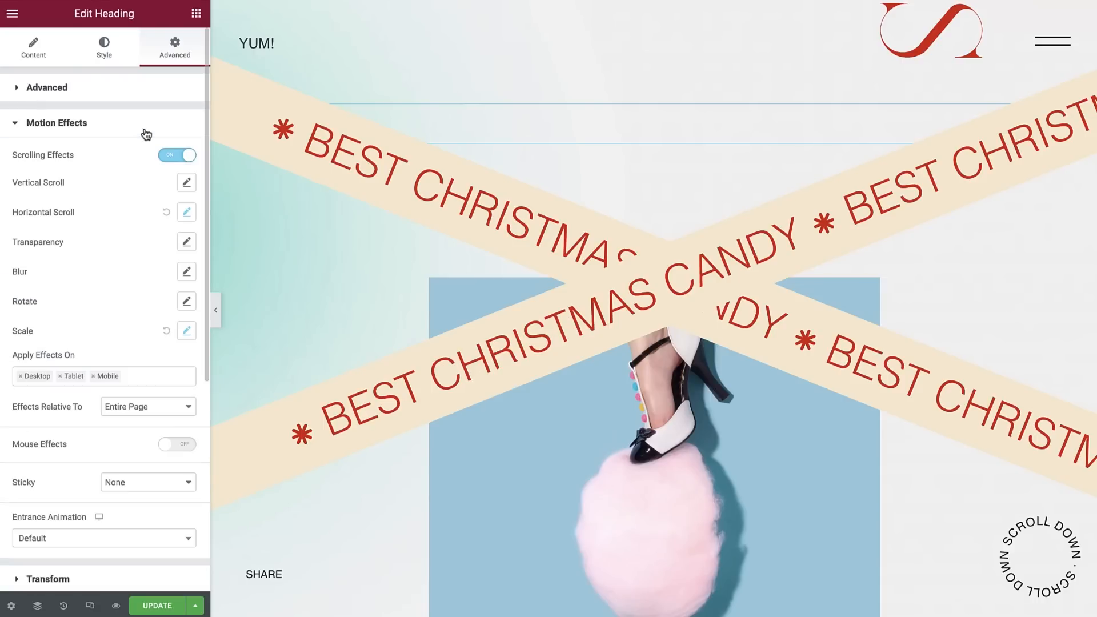
left_click(215, 310)
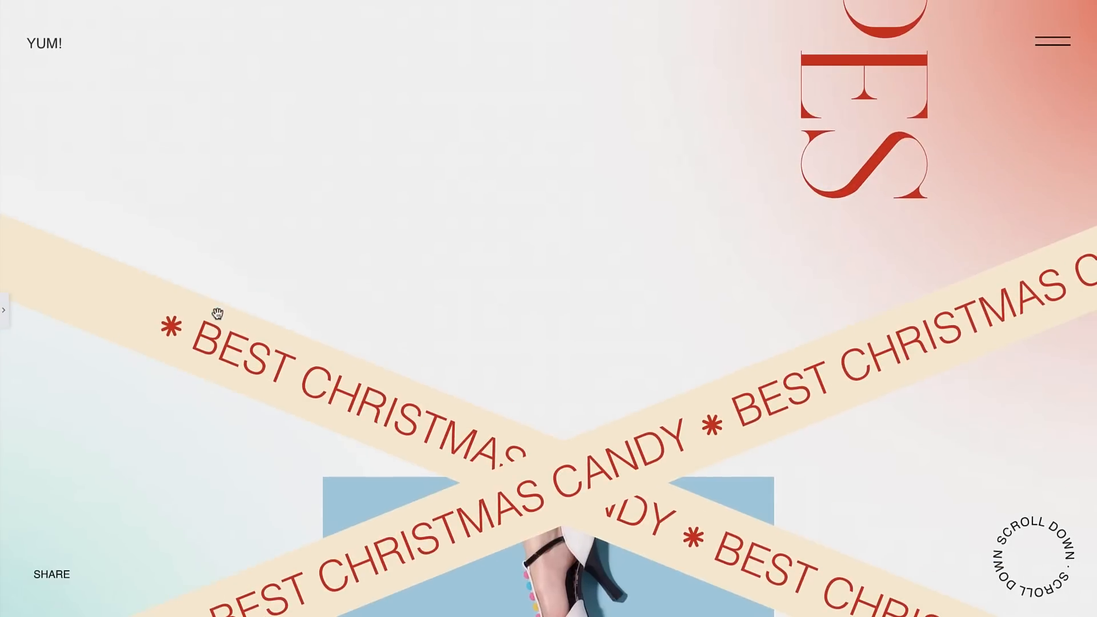
scroll(227, 315, "up", 5)
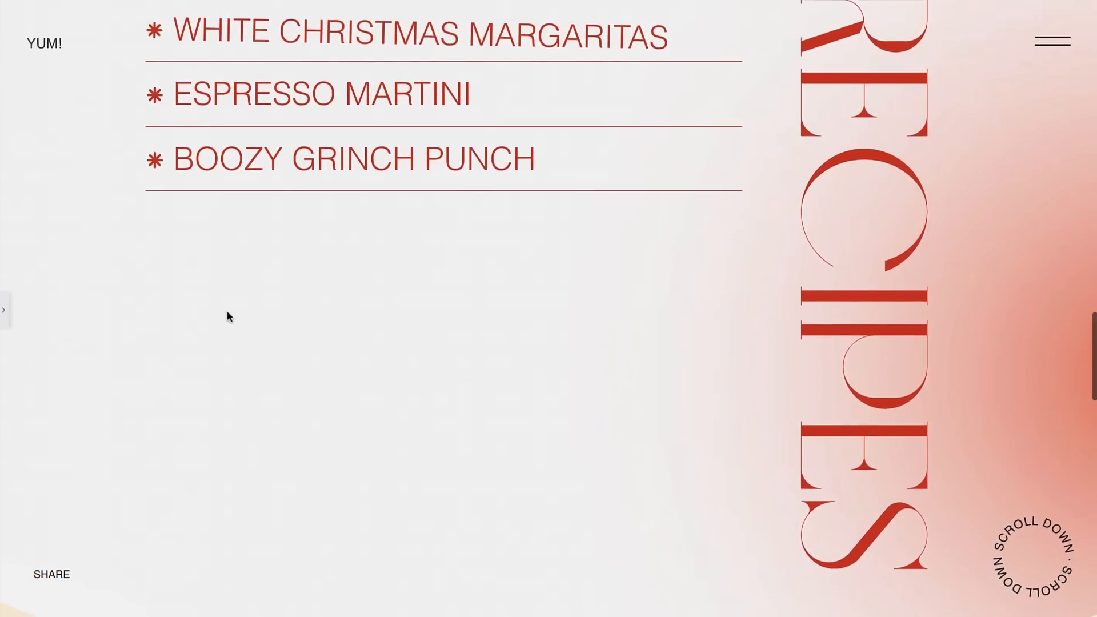
scroll(227, 312, "down", 5)
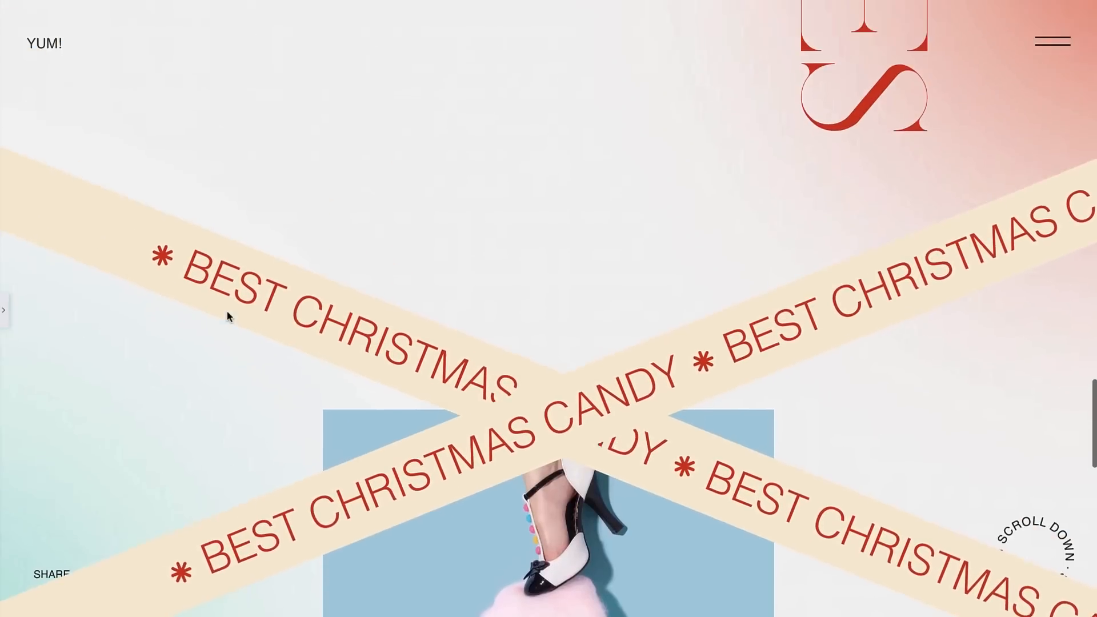
scroll(227, 315, "up", 1)
- Preview the crossed Best Christmas Candy bands' scrolling motion in the tablet layout
scroll(228, 315, "down", 3)
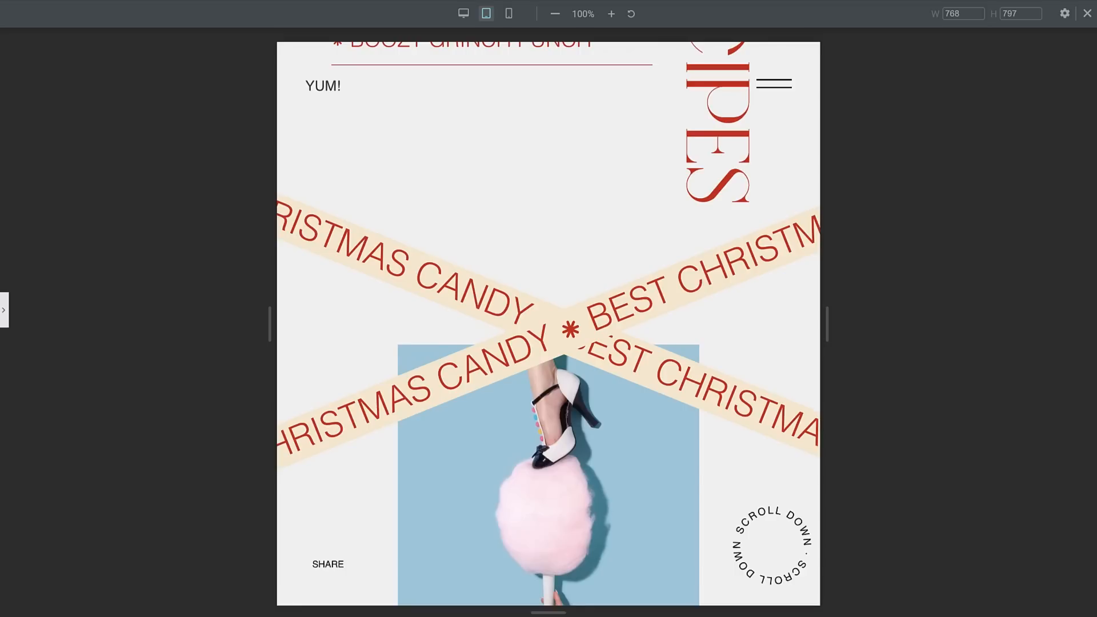
scroll(548, 320, "down", 4)
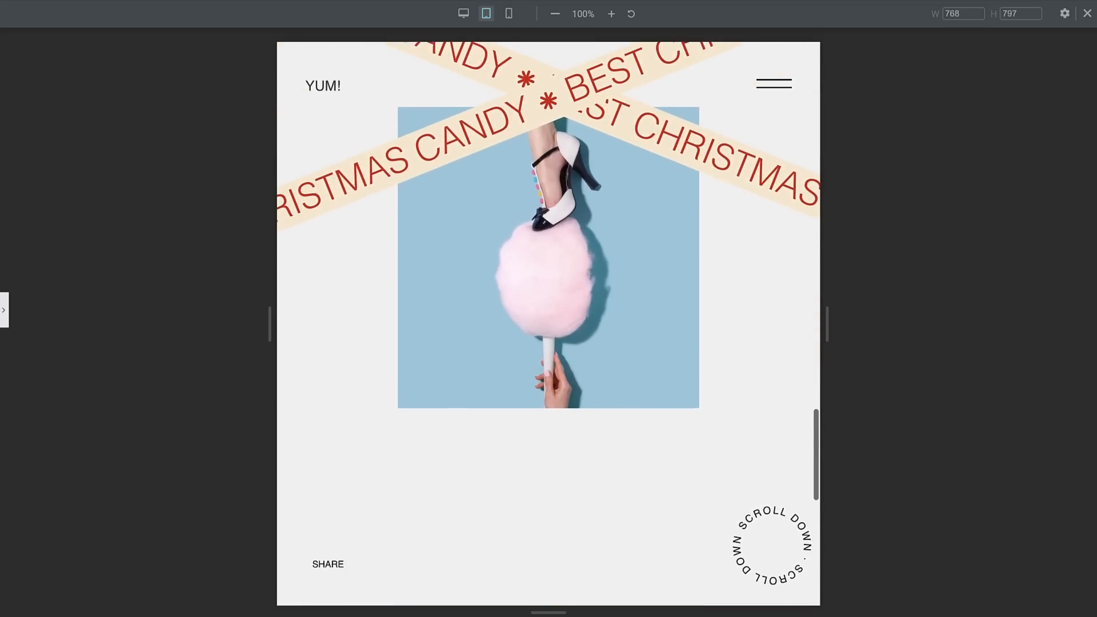
scroll(548, 320, "up", 4)
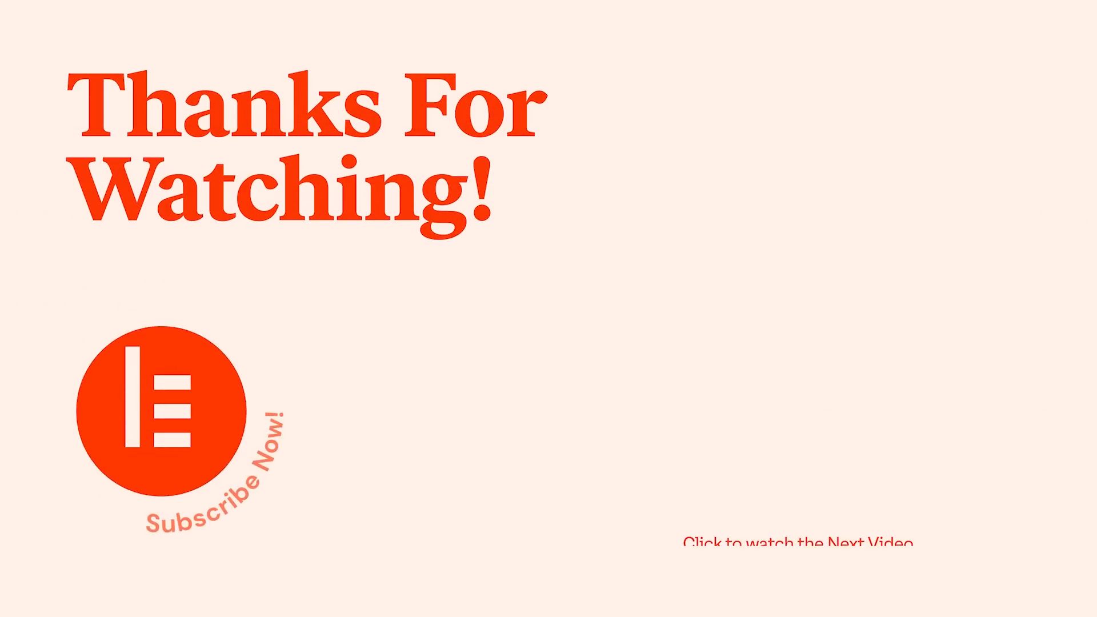